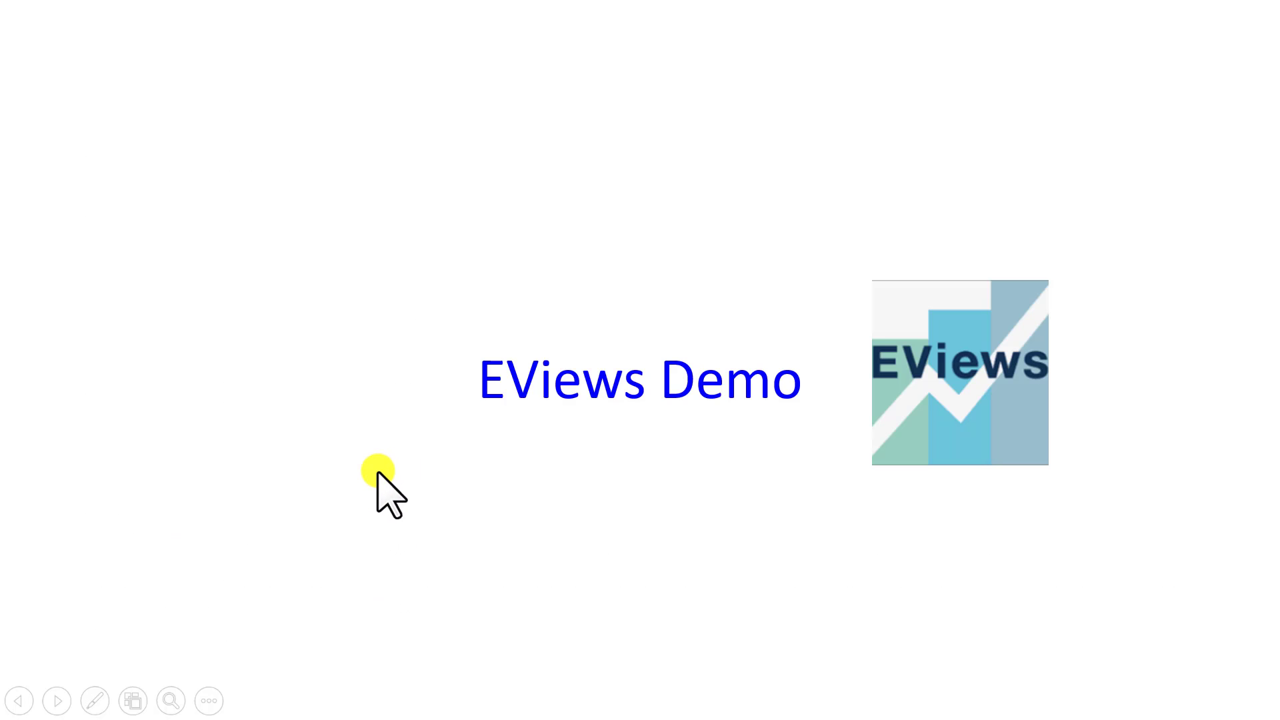
Step: Leave the slide show, switch to EViews and open the series y, x1 and x2 together as an equation, with y first
key(Escape)
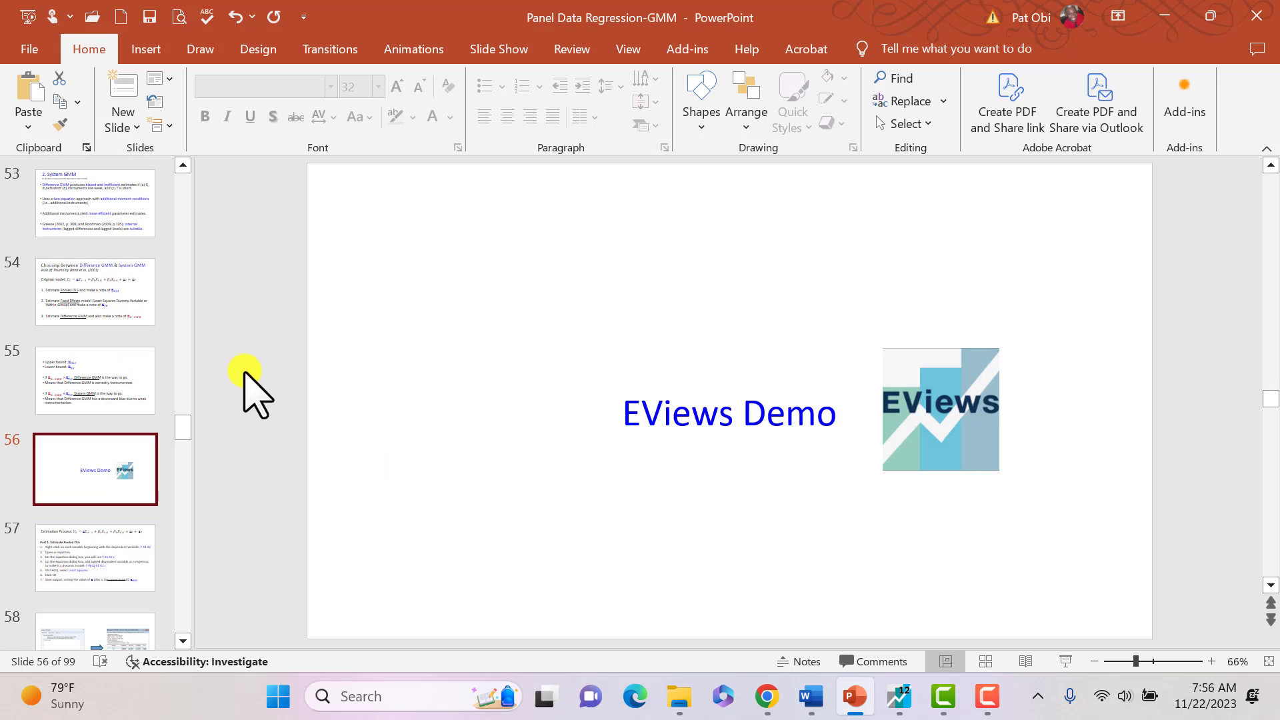
click(897, 697)
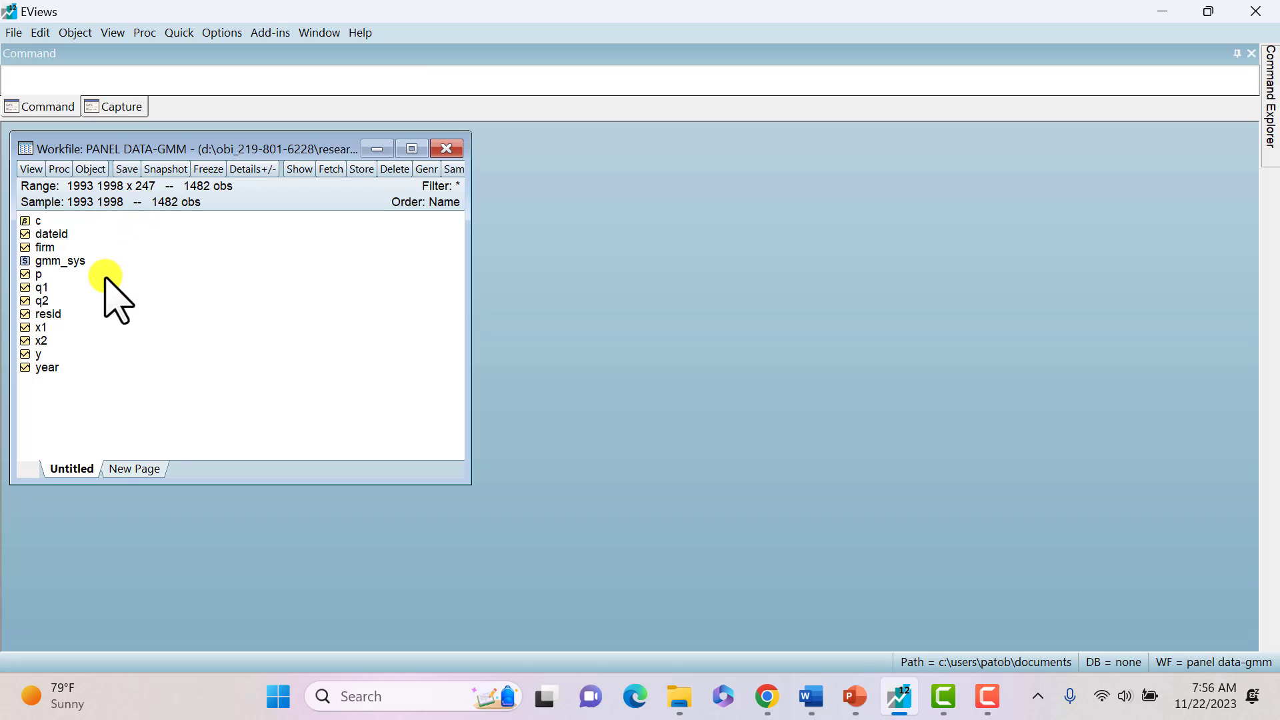
click(41, 355)
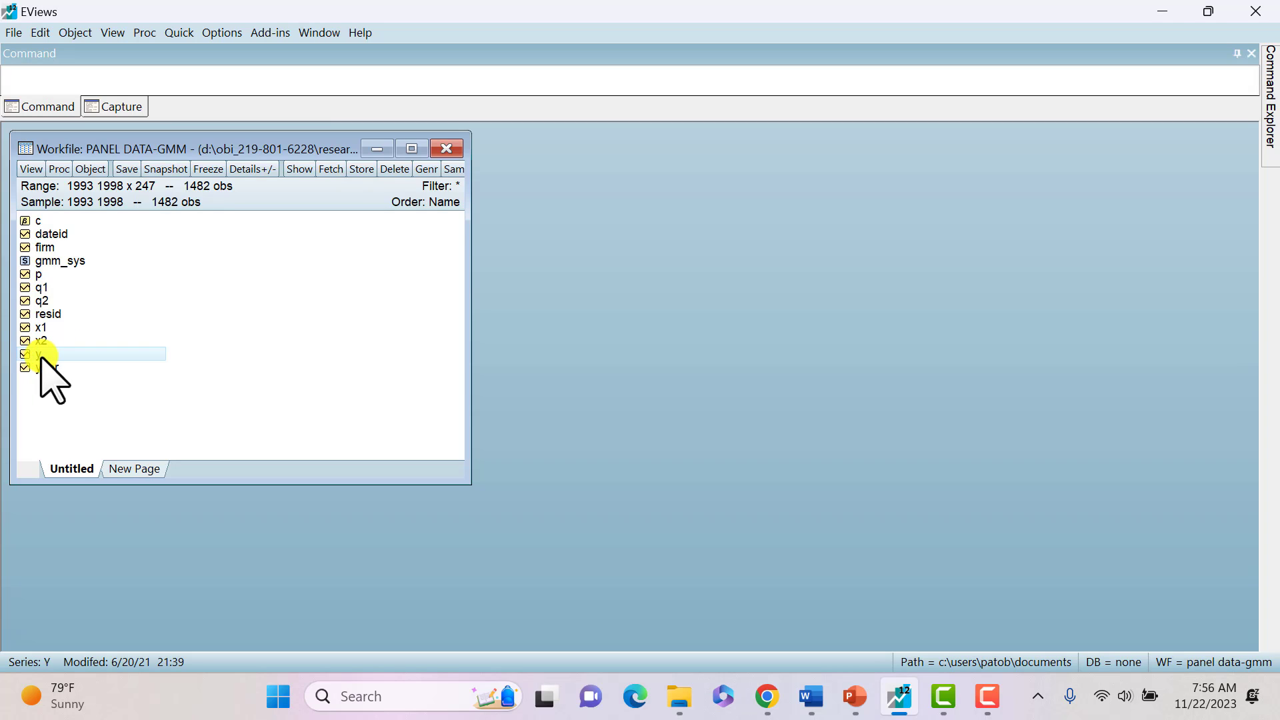
ctrl+click(43, 328)
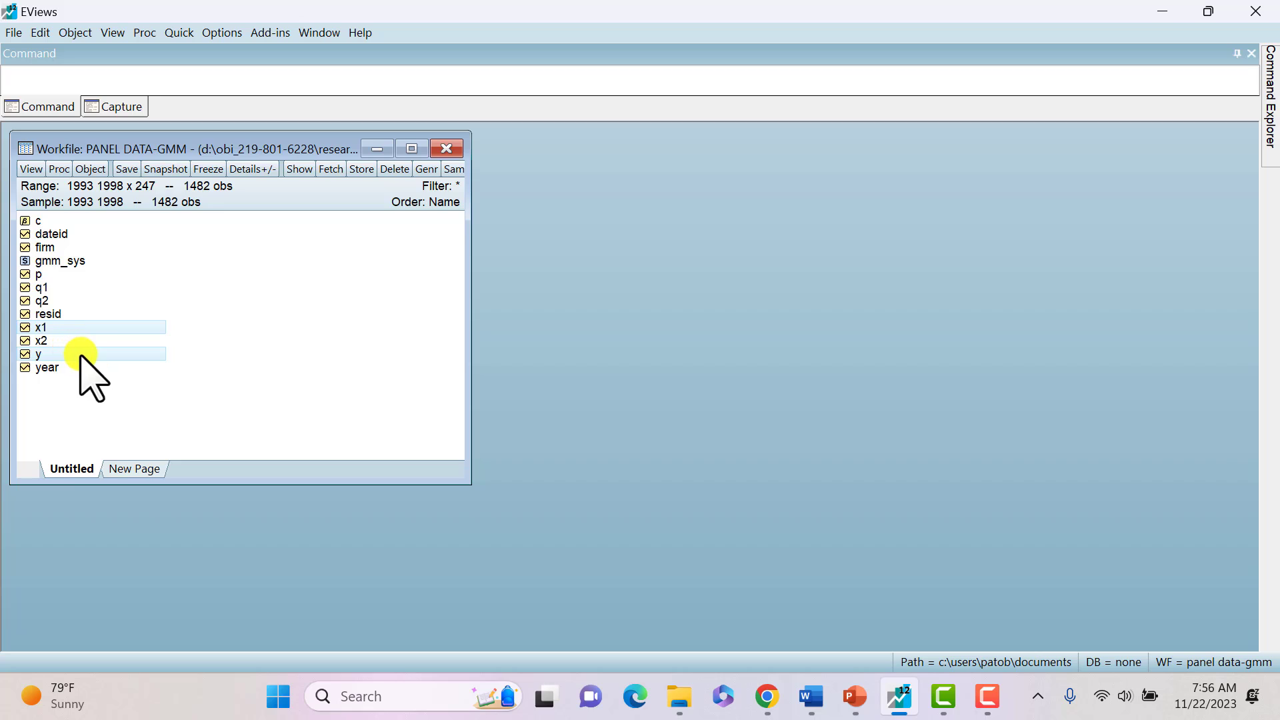
ctrl+click(51, 342)
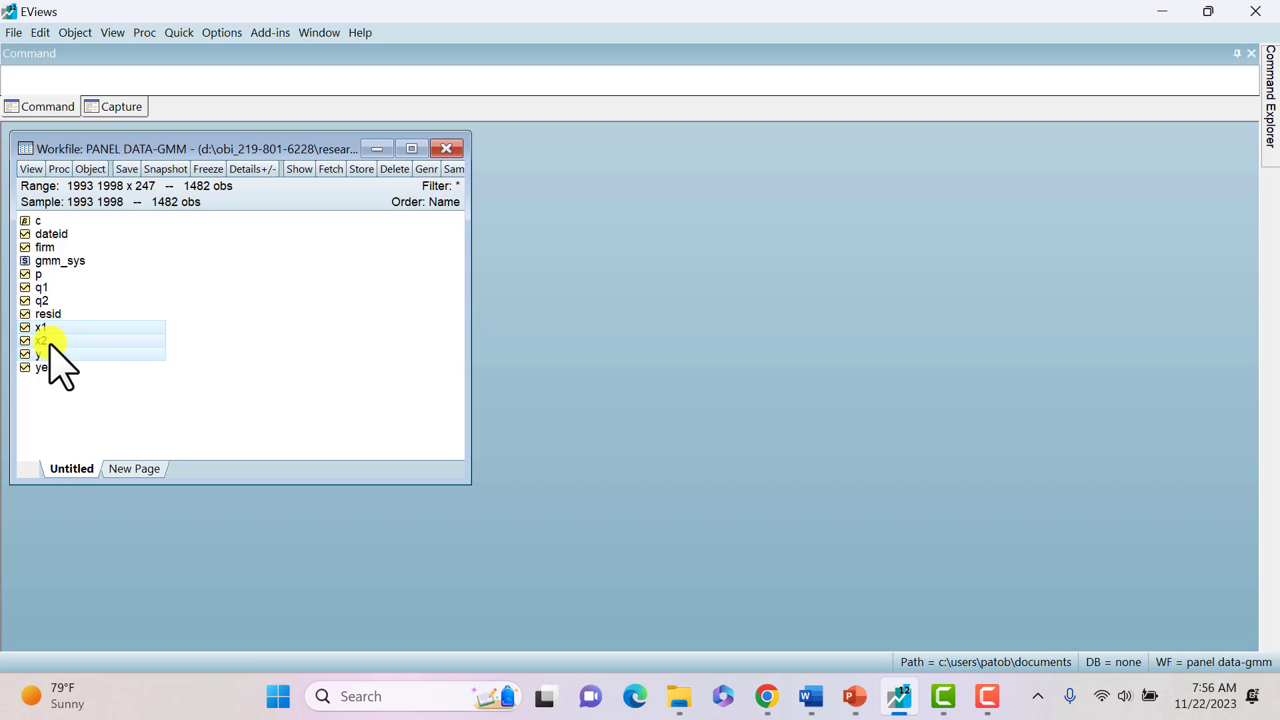
right_click(102, 342)
mouse_move(130, 354)
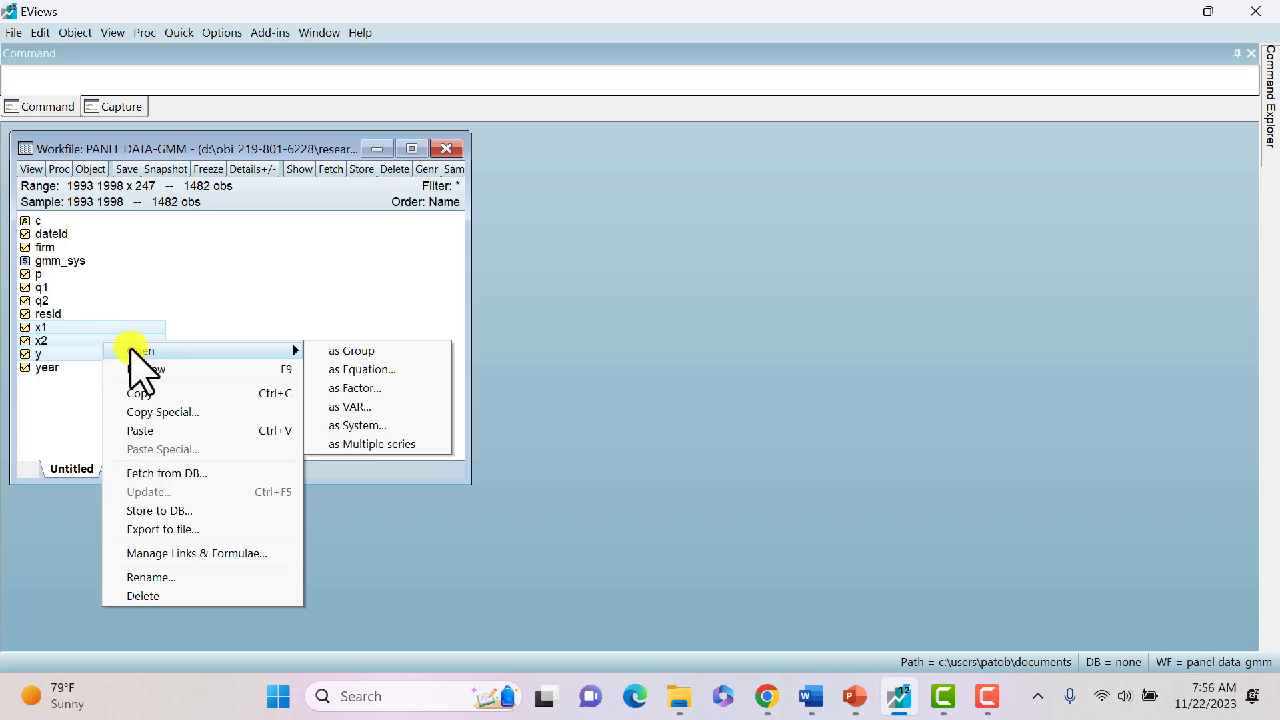
click(342, 375)
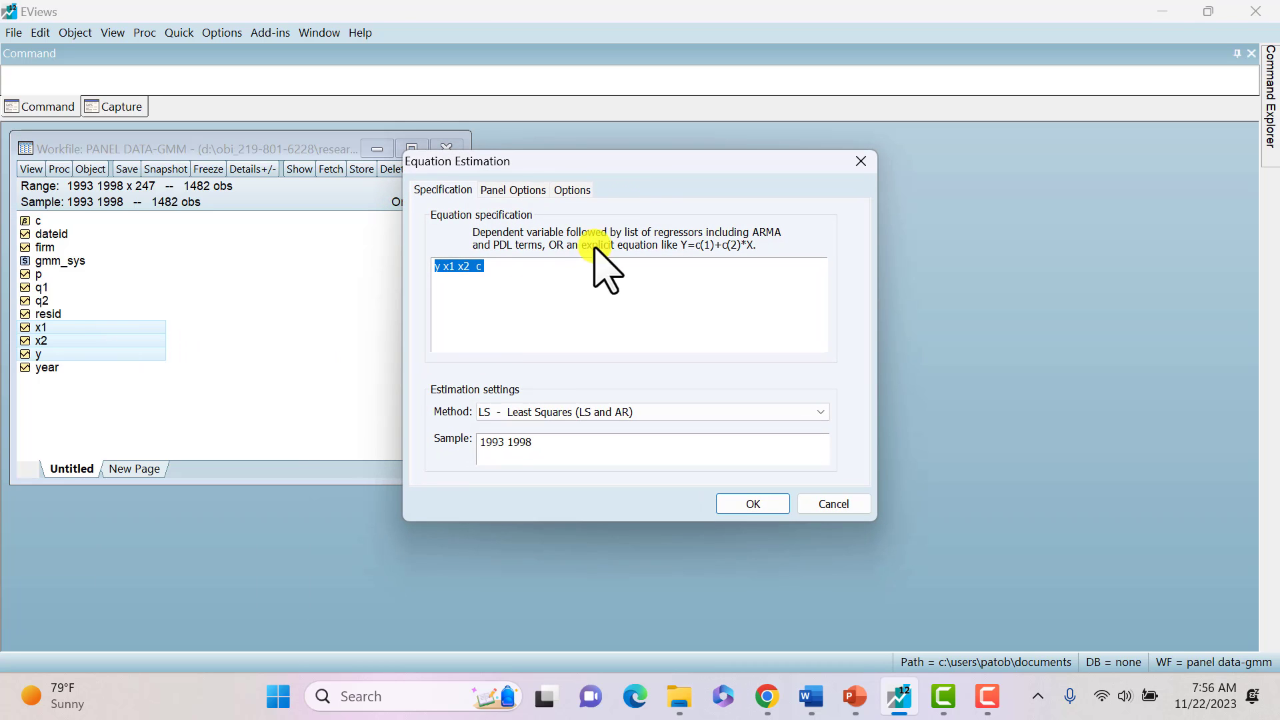
Step: Add the lagged dependent variable Y(-1) after y in the specification and estimate the equation by least squares
drag(634, 171, 738, 138)
click(542, 241)
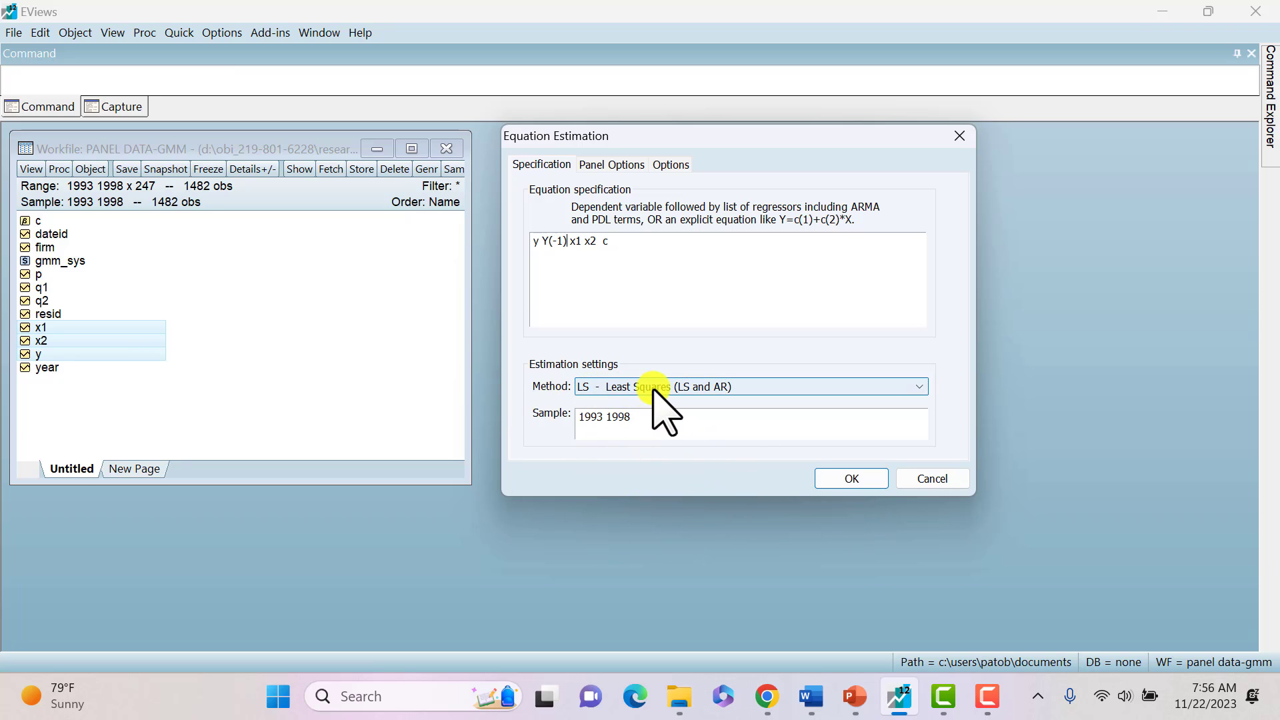
click(851, 478)
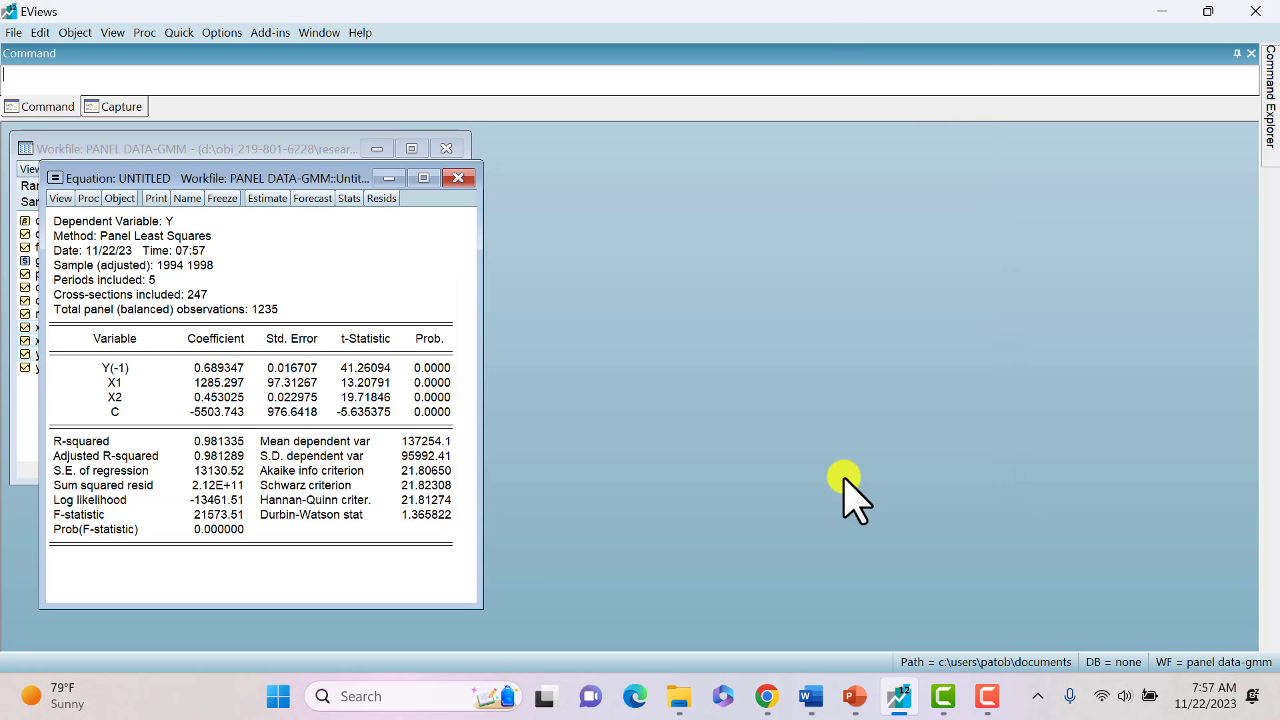
Step: Examine the Y(-1) coefficient in the pooled least squares output, and delete the untitled equation
drag(287, 179, 719, 165)
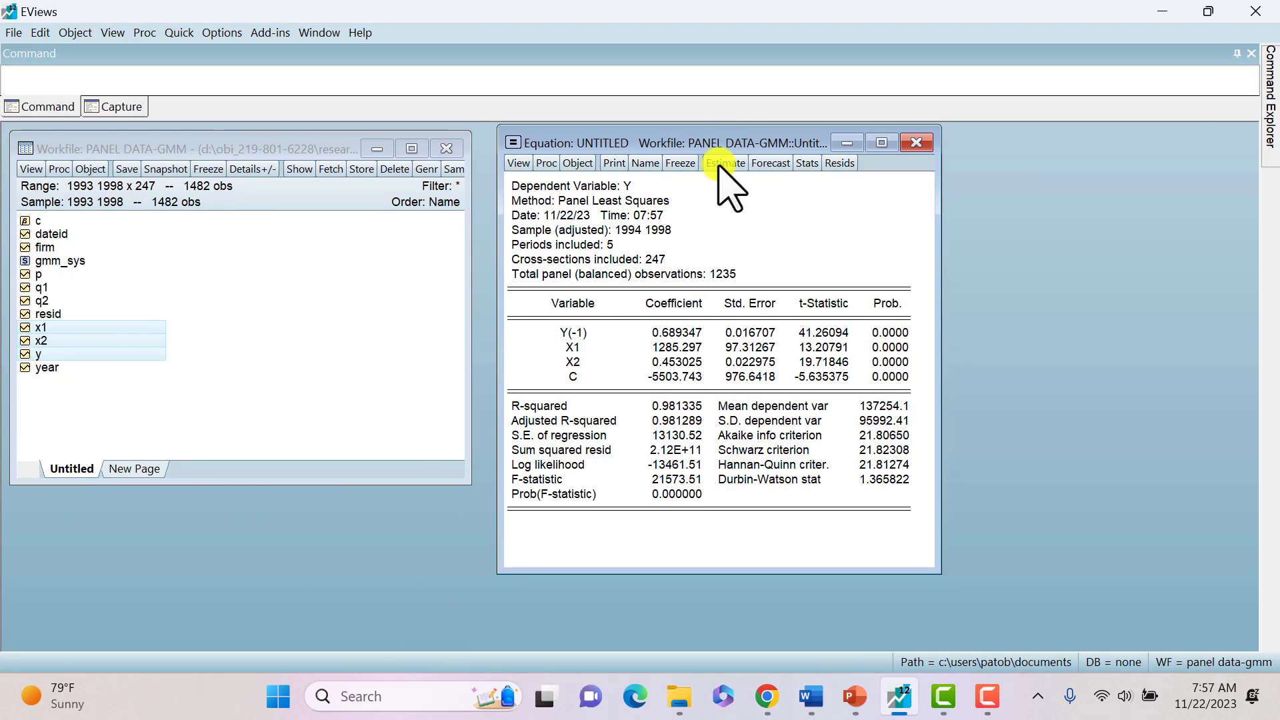
drag(573, 332, 668, 331)
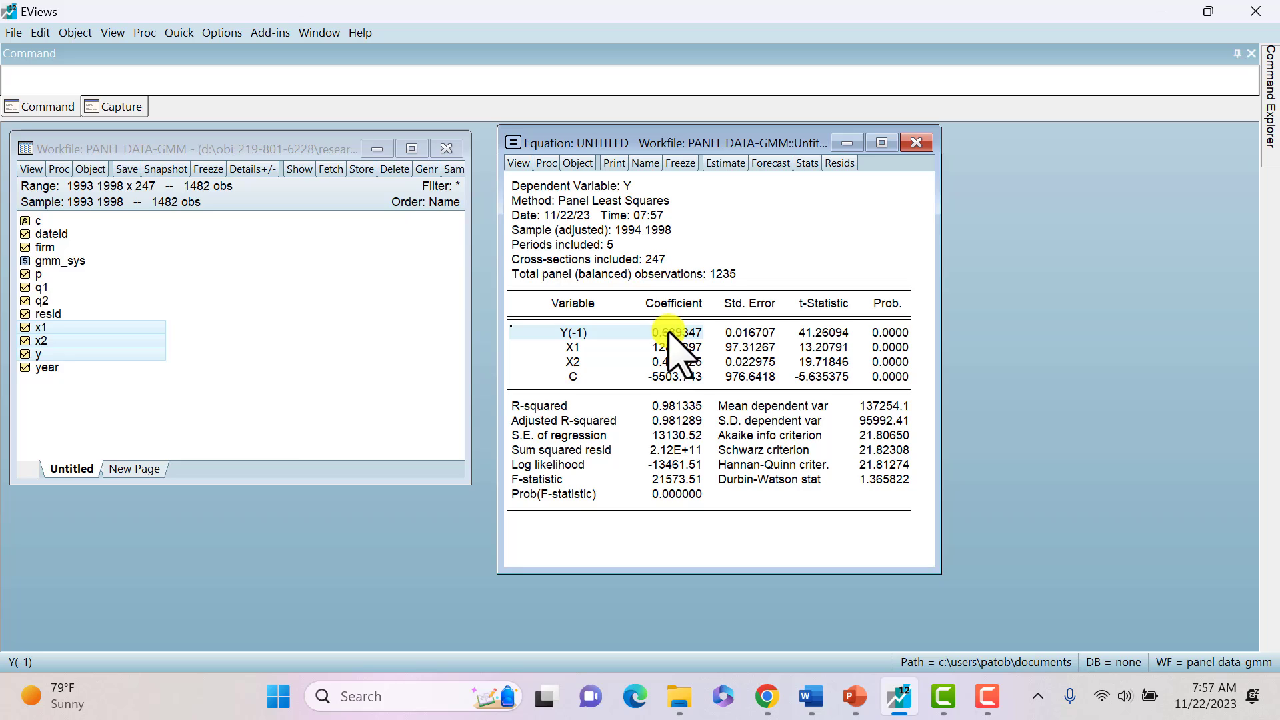
click(677, 336)
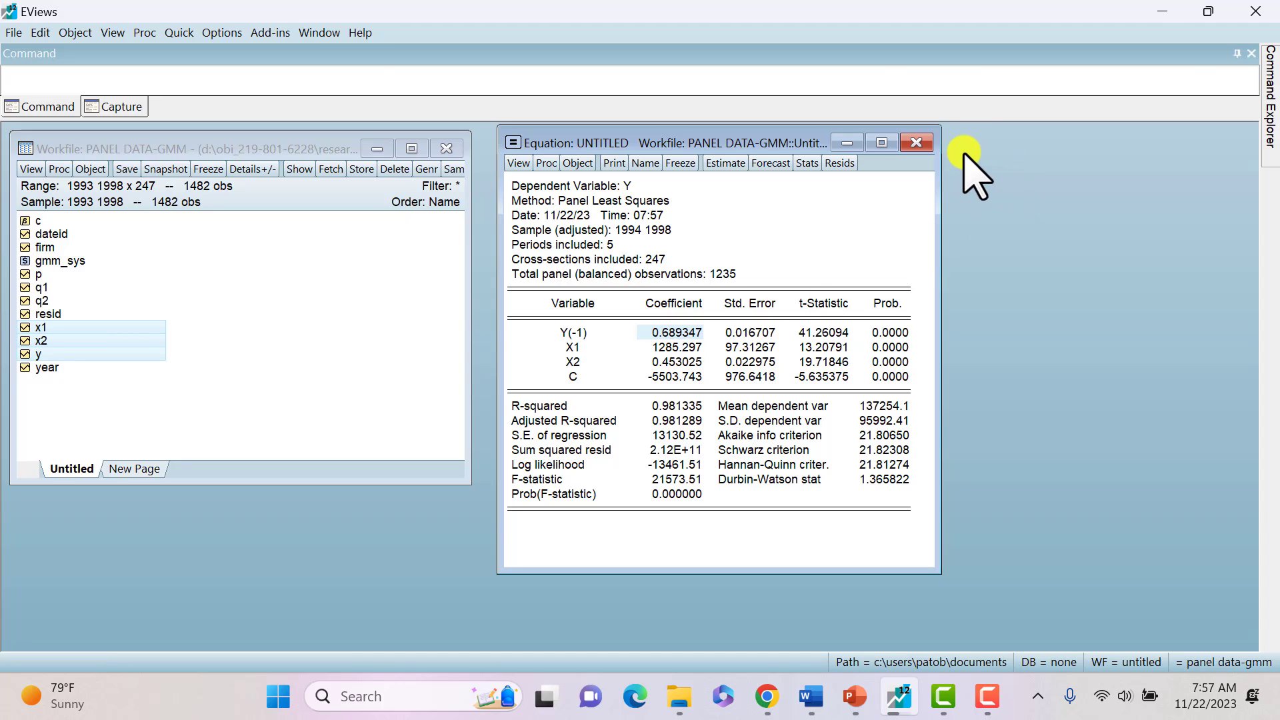
click(917, 143)
click(591, 379)
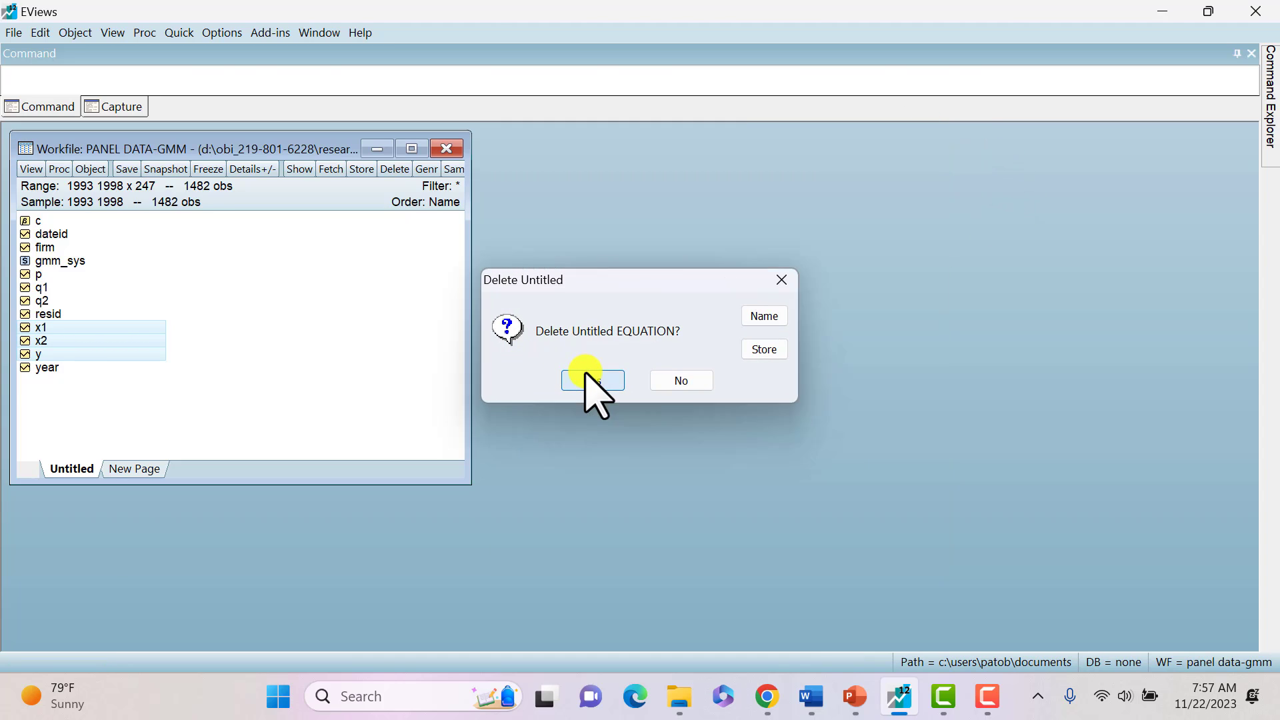
Step: Open y, x1 and x2 as a new equation and specify it as y Y(-1) x1 x2 c
right_click(115, 340)
mouse_move(274, 349)
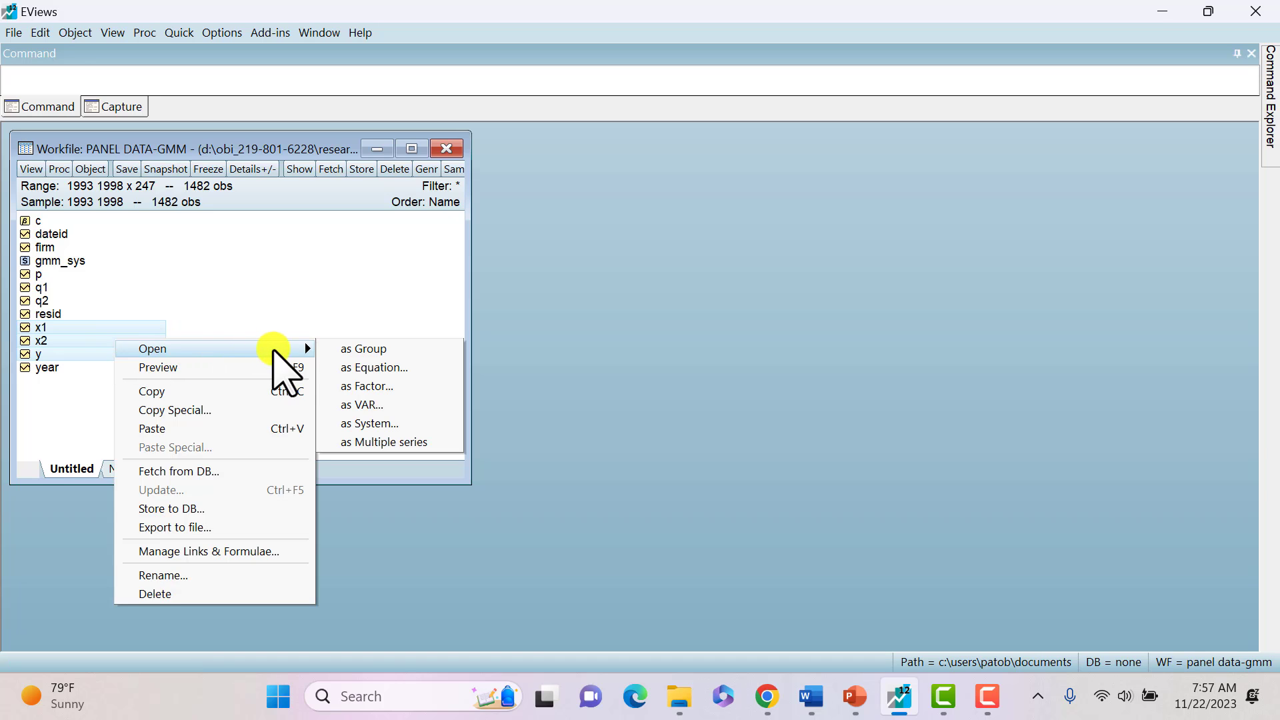
click(365, 370)
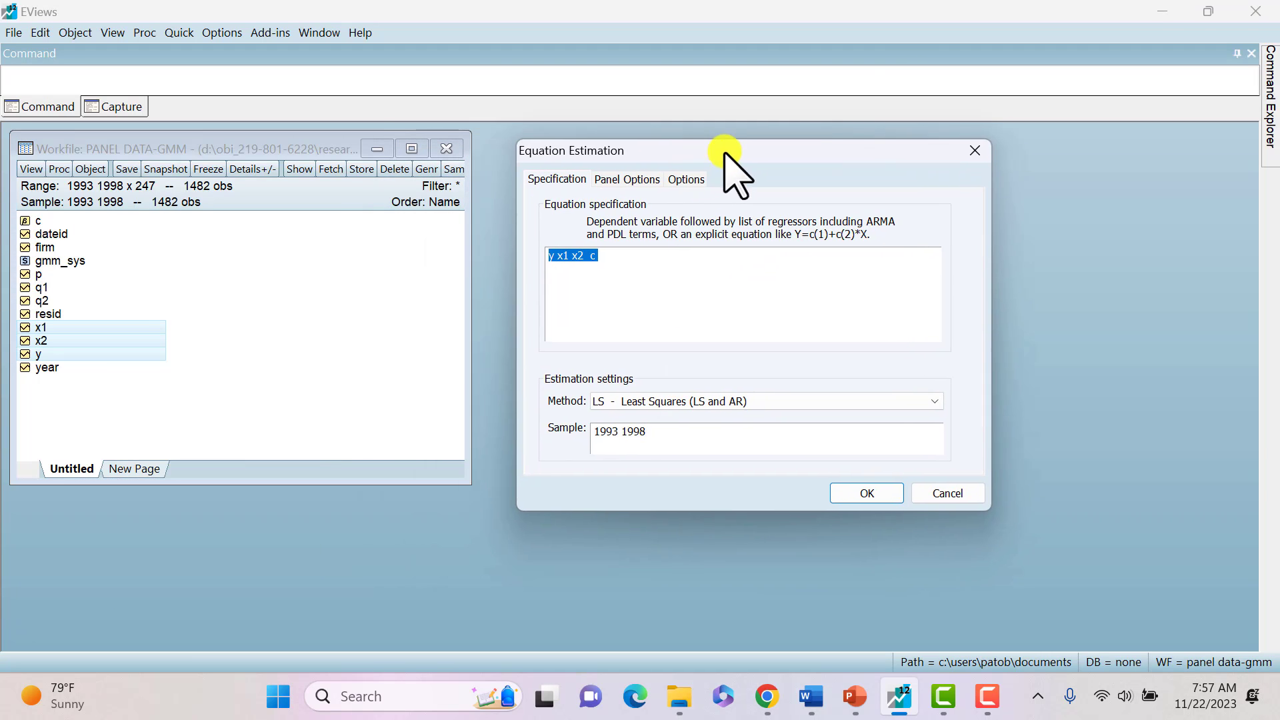
drag(724, 155, 710, 141)
click(543, 242)
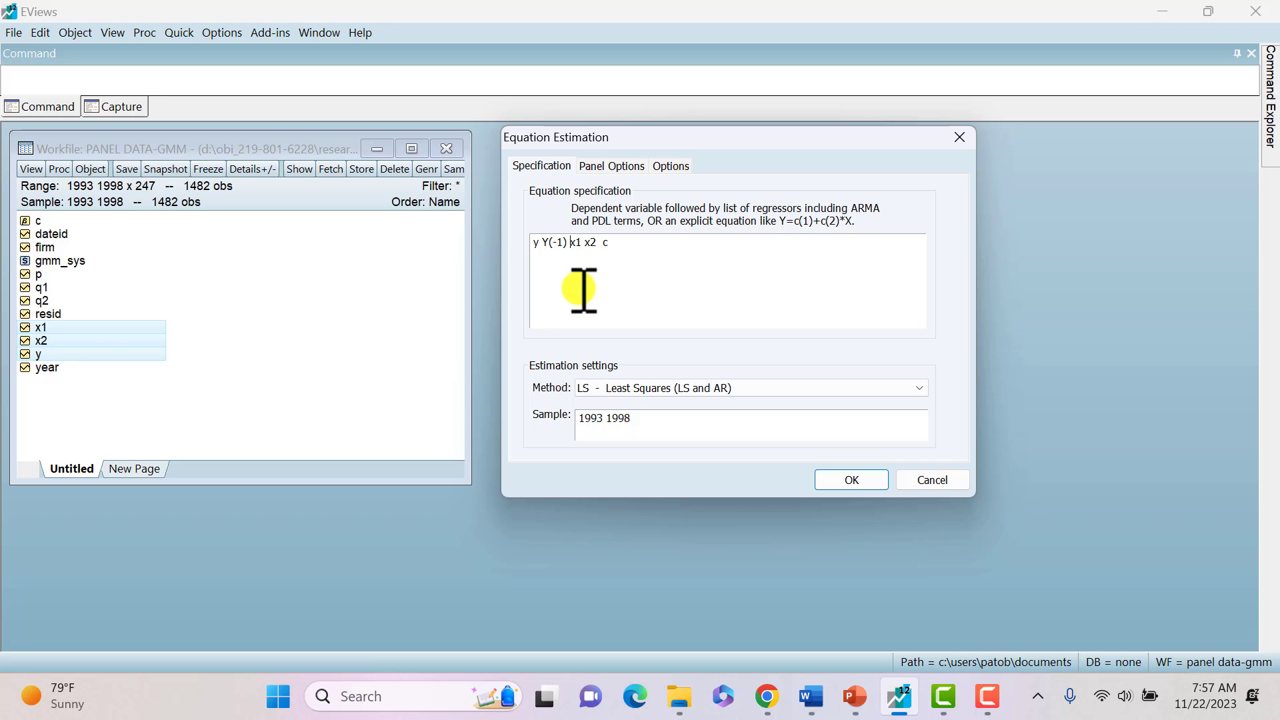
Step: Set the cross-section effects to Fixed and estimate the equation
click(618, 167)
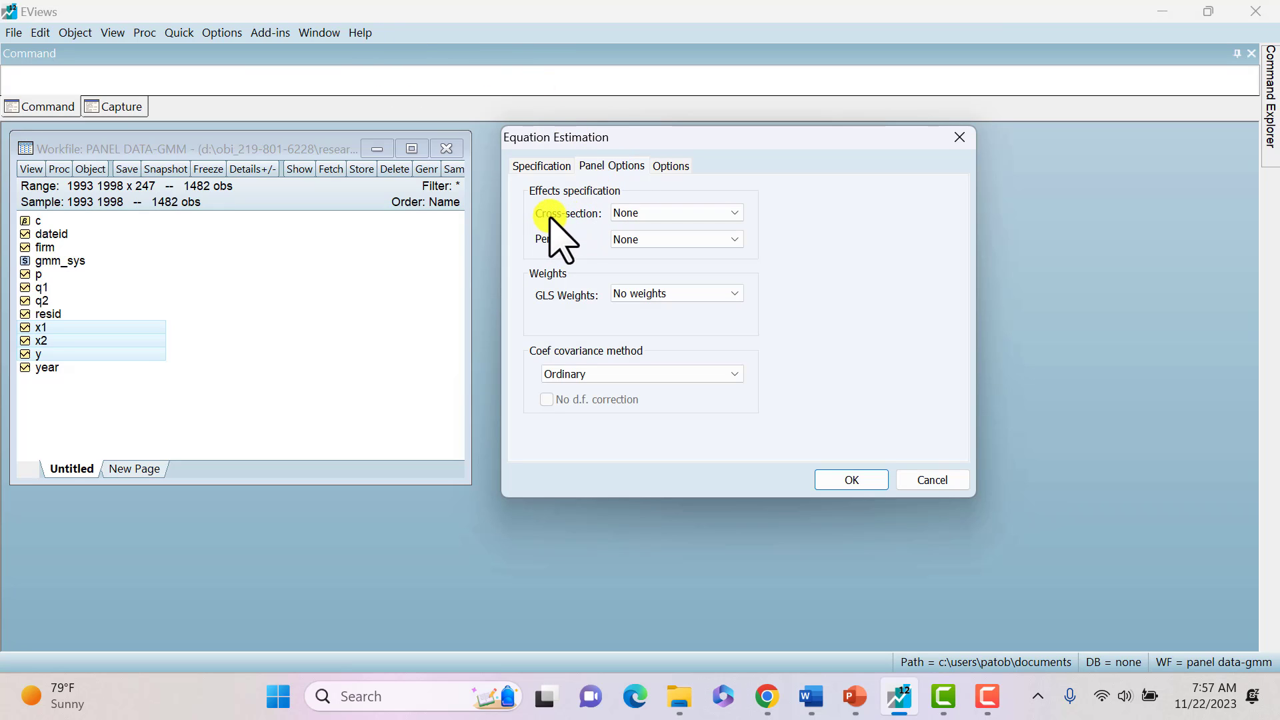
click(659, 211)
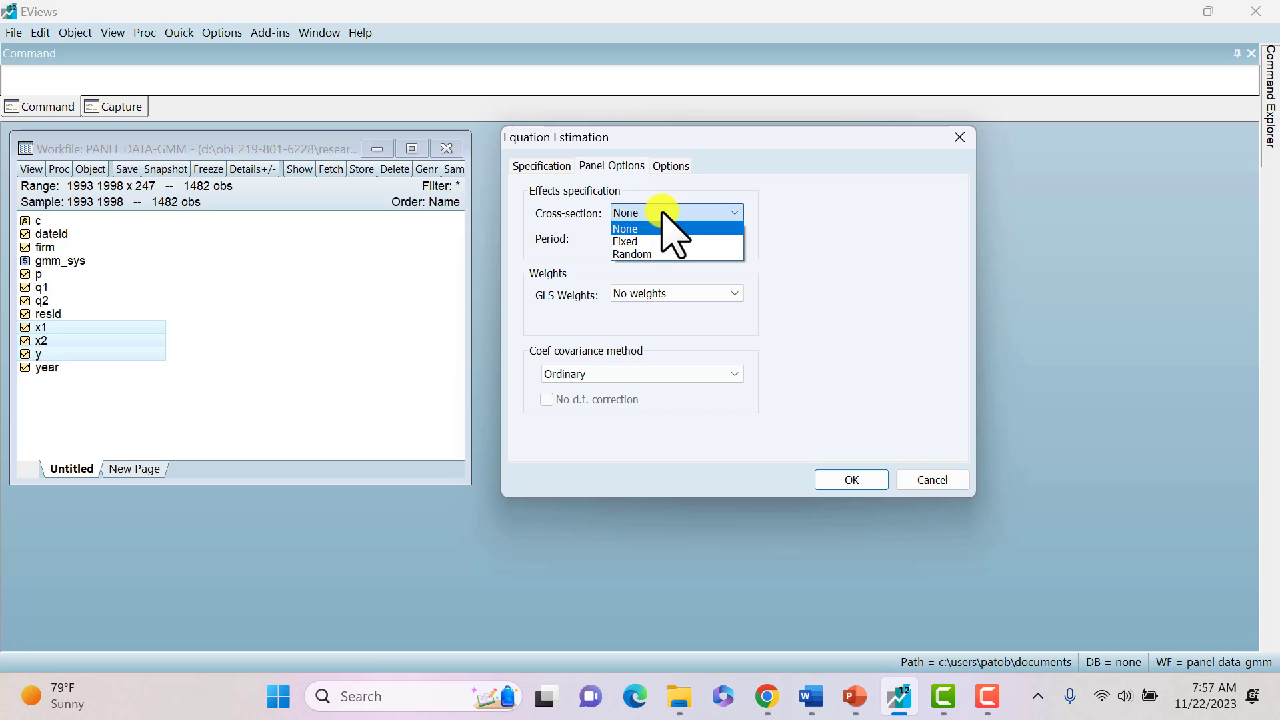
click(639, 243)
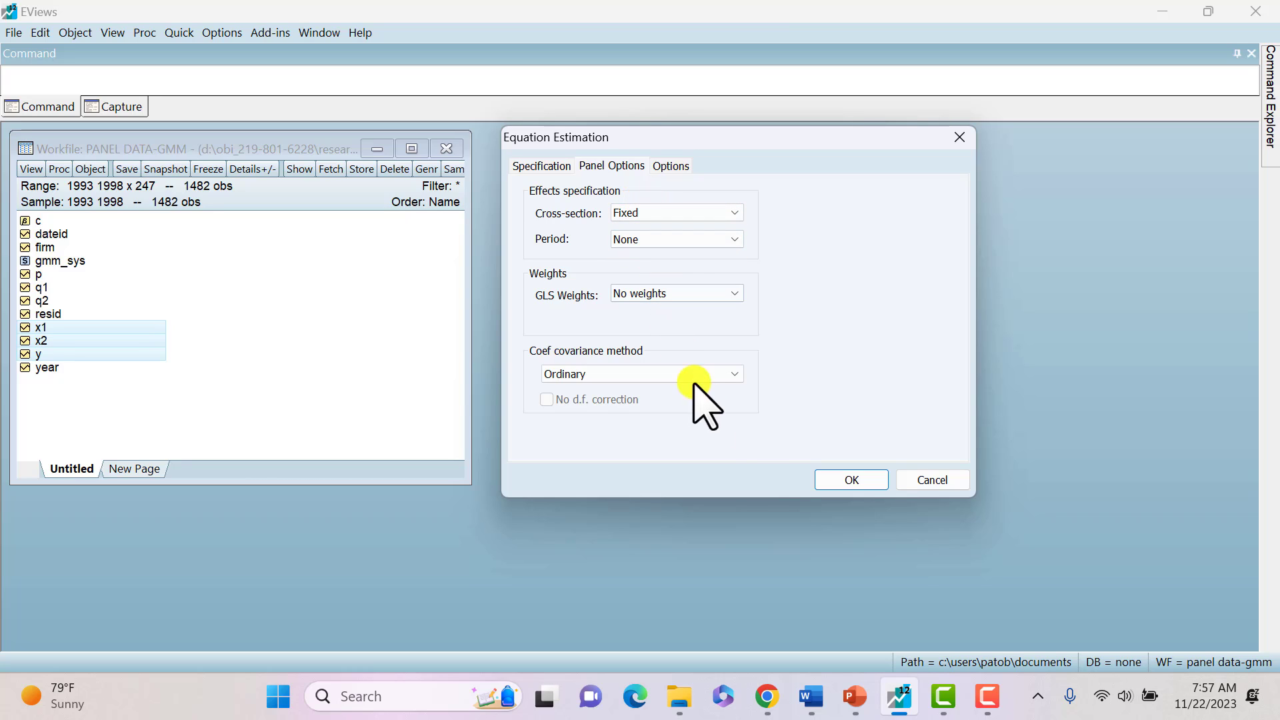
click(853, 484)
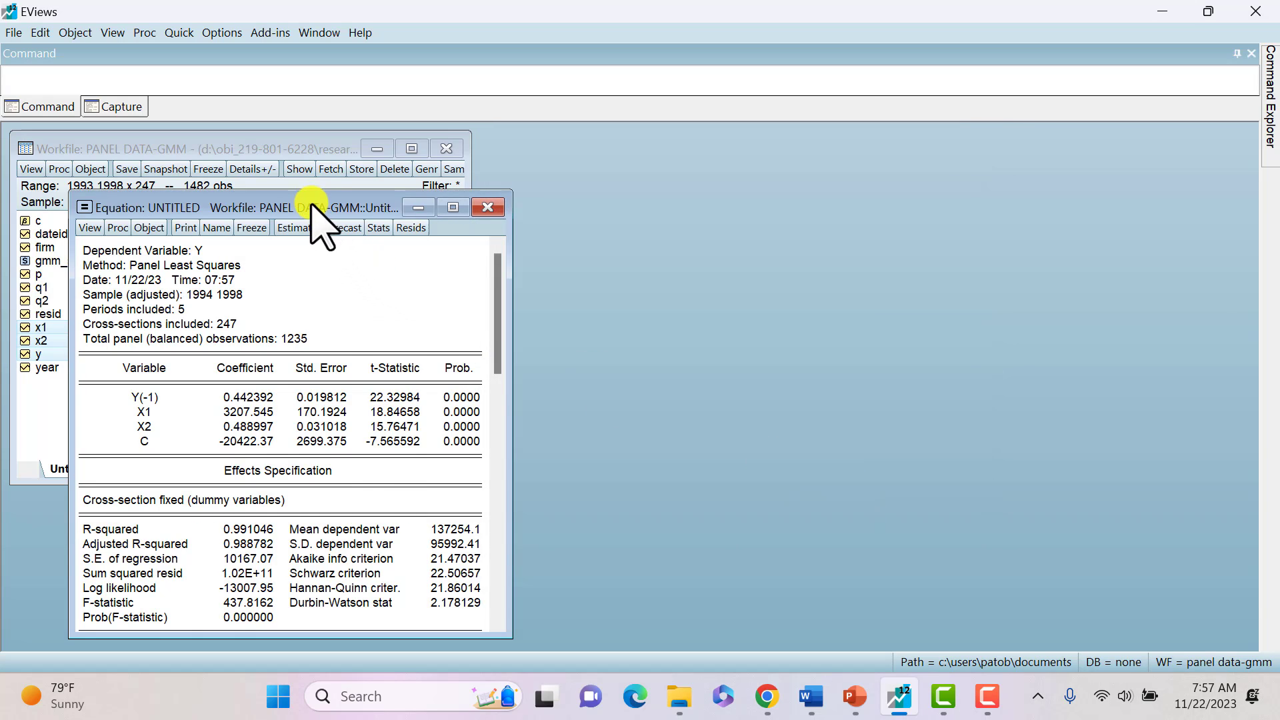
Step: Examine the Y(-1) coefficient in the fixed effects output, and discard the untitled equation
drag(314, 206, 728, 132)
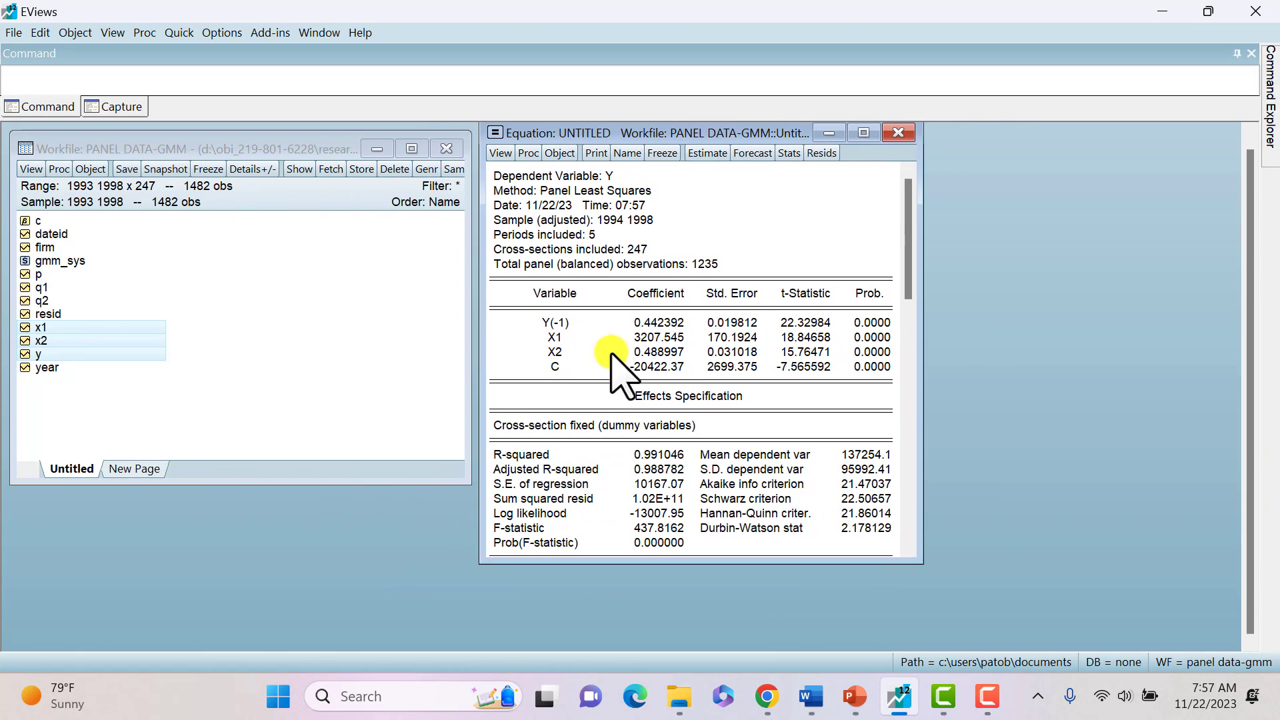
click(544, 323)
drag(629, 320, 644, 320)
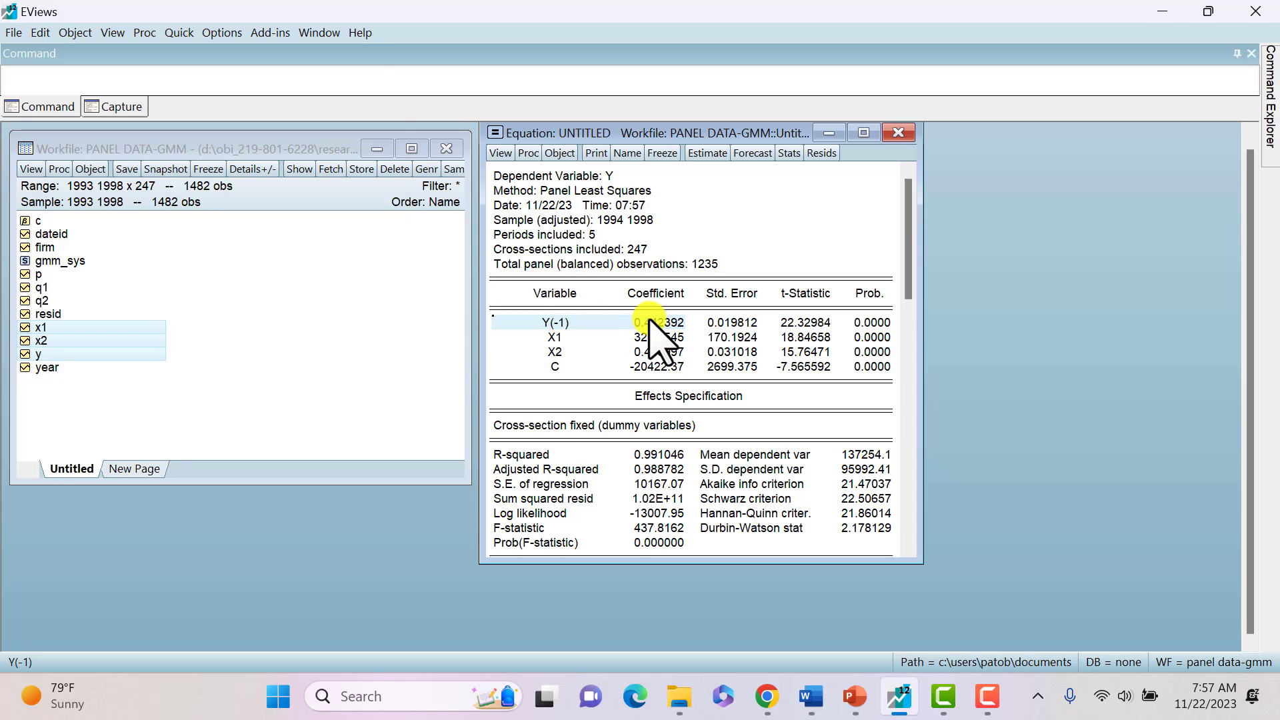
click(651, 324)
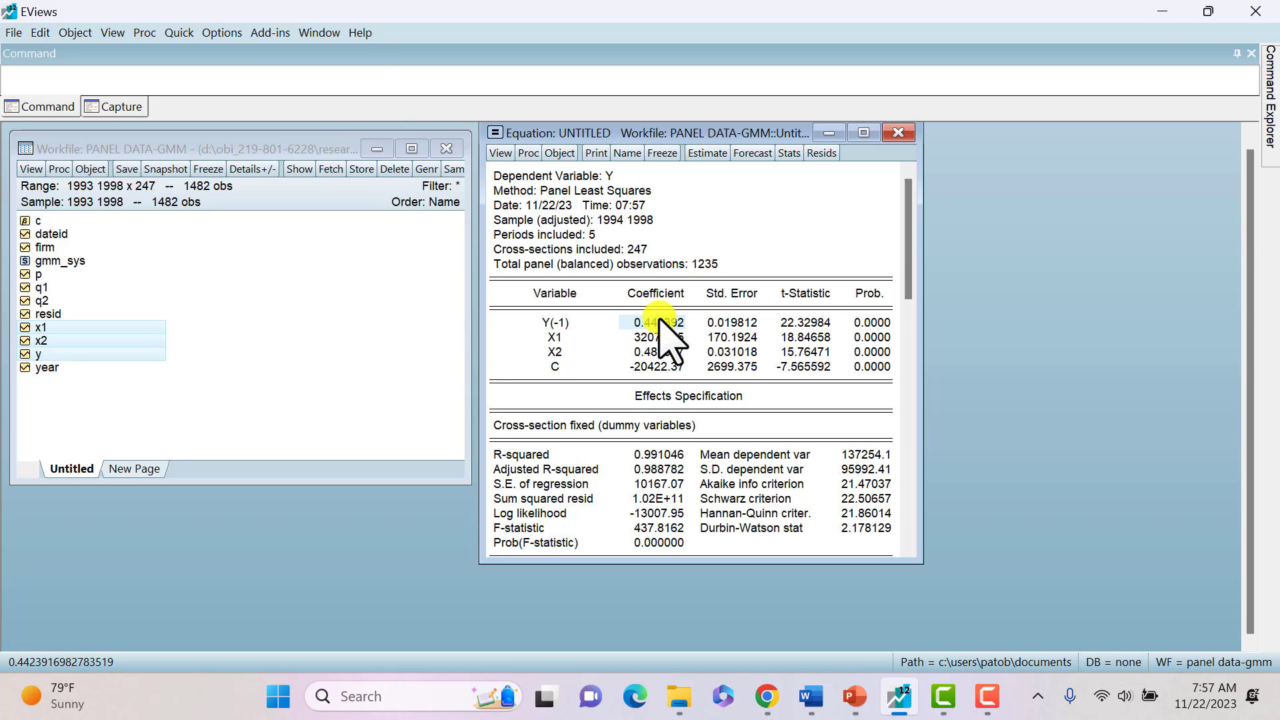
click(900, 134)
click(595, 383)
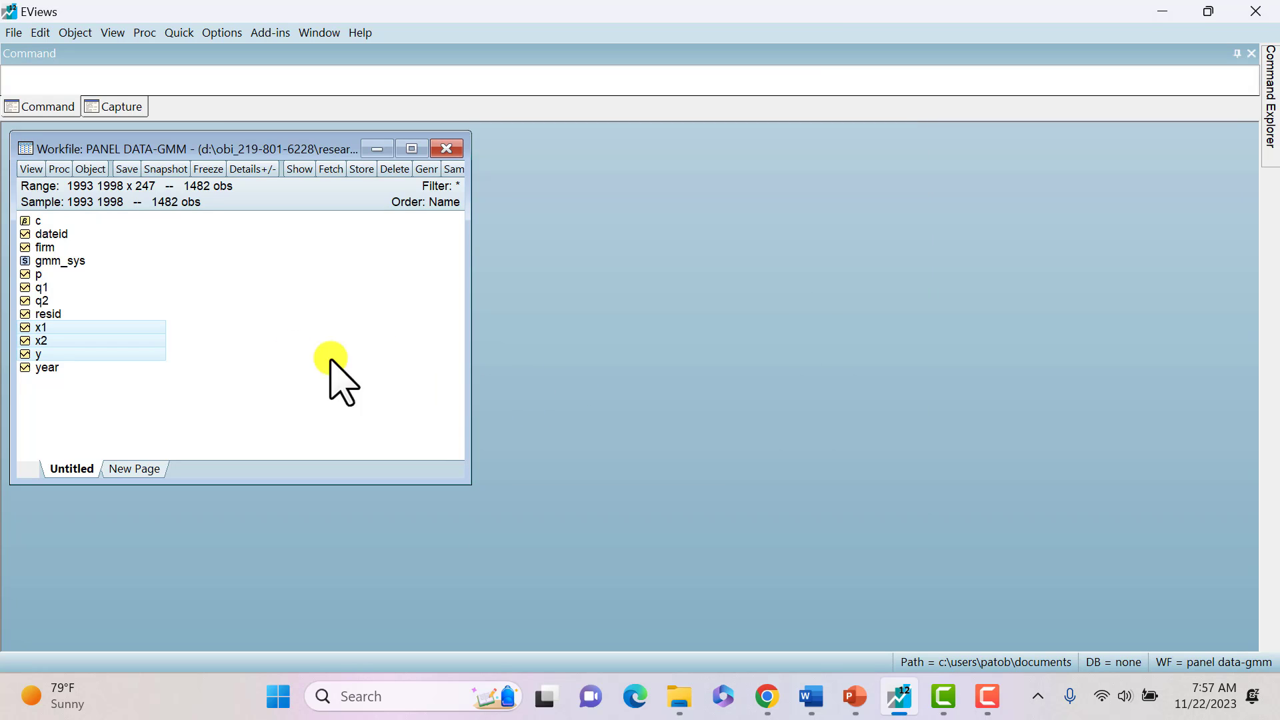
Step: Open y, x1 and x2 as another equation and choose GMM/DPD - Generalized Method of Moments / Dynamic Panel Data as the estimation method
right_click(108, 335)
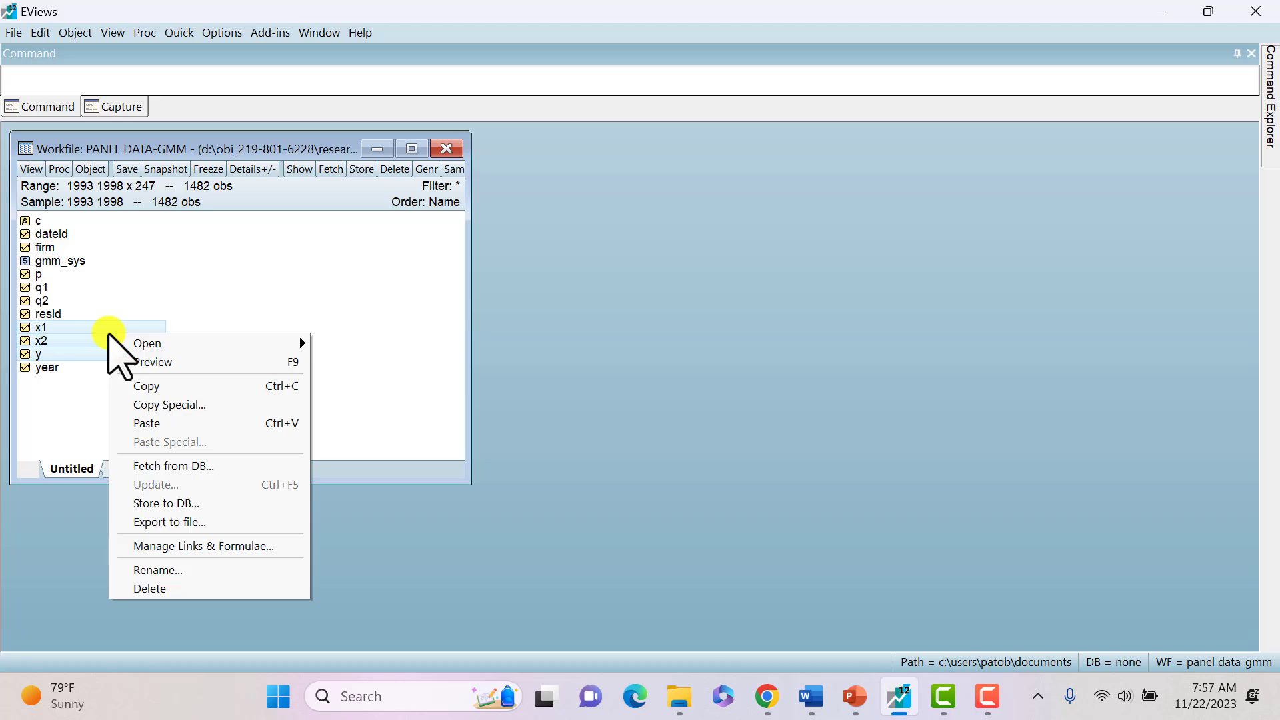
mouse_move(266, 344)
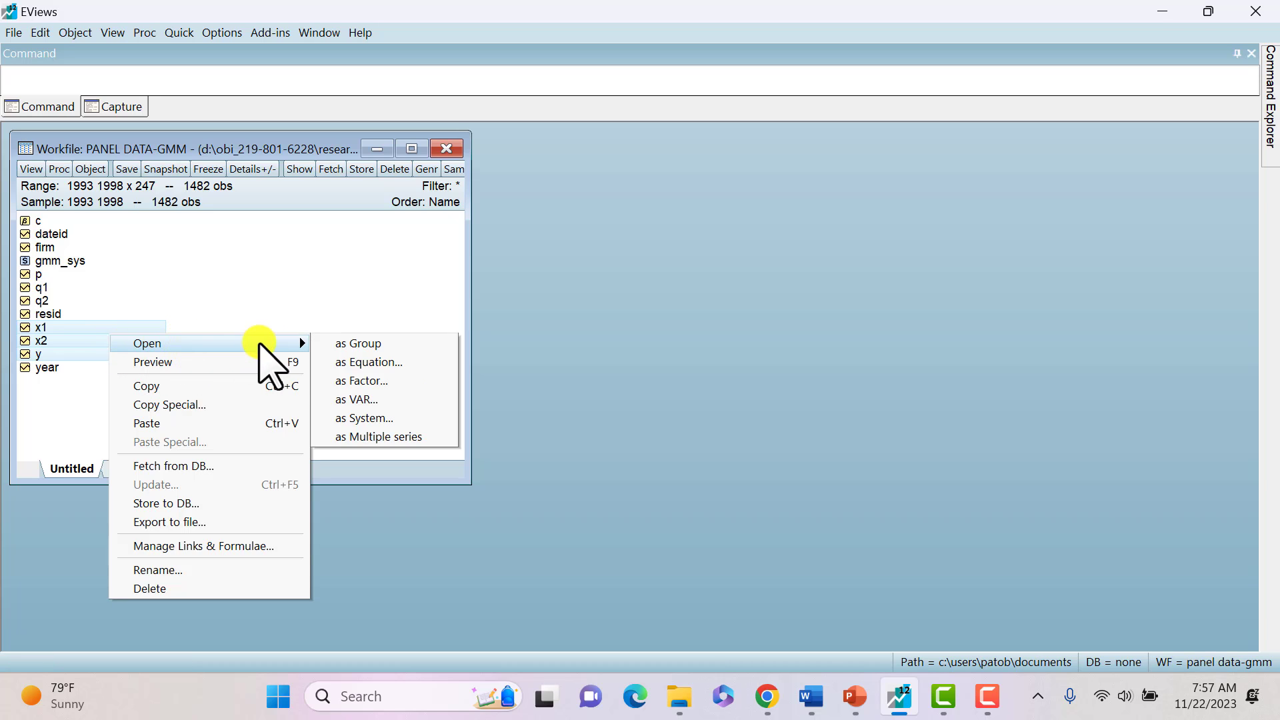
click(360, 364)
drag(620, 166, 697, 140)
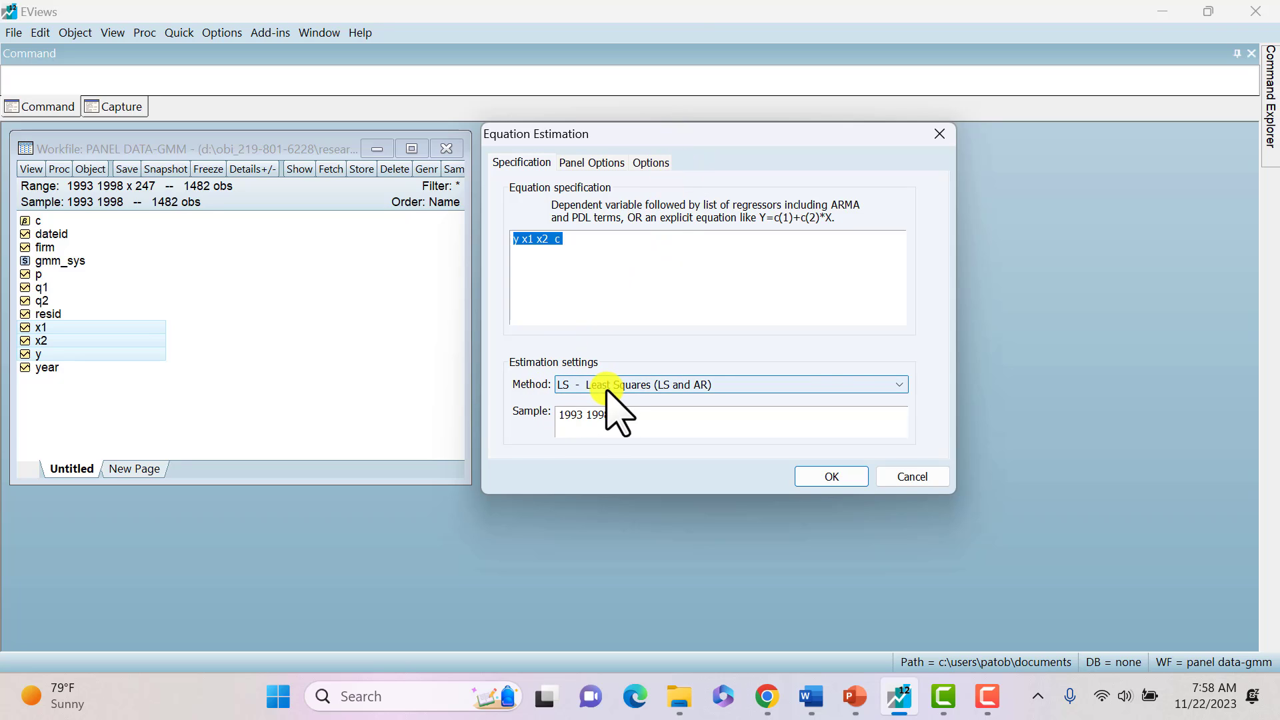
click(611, 298)
click(598, 386)
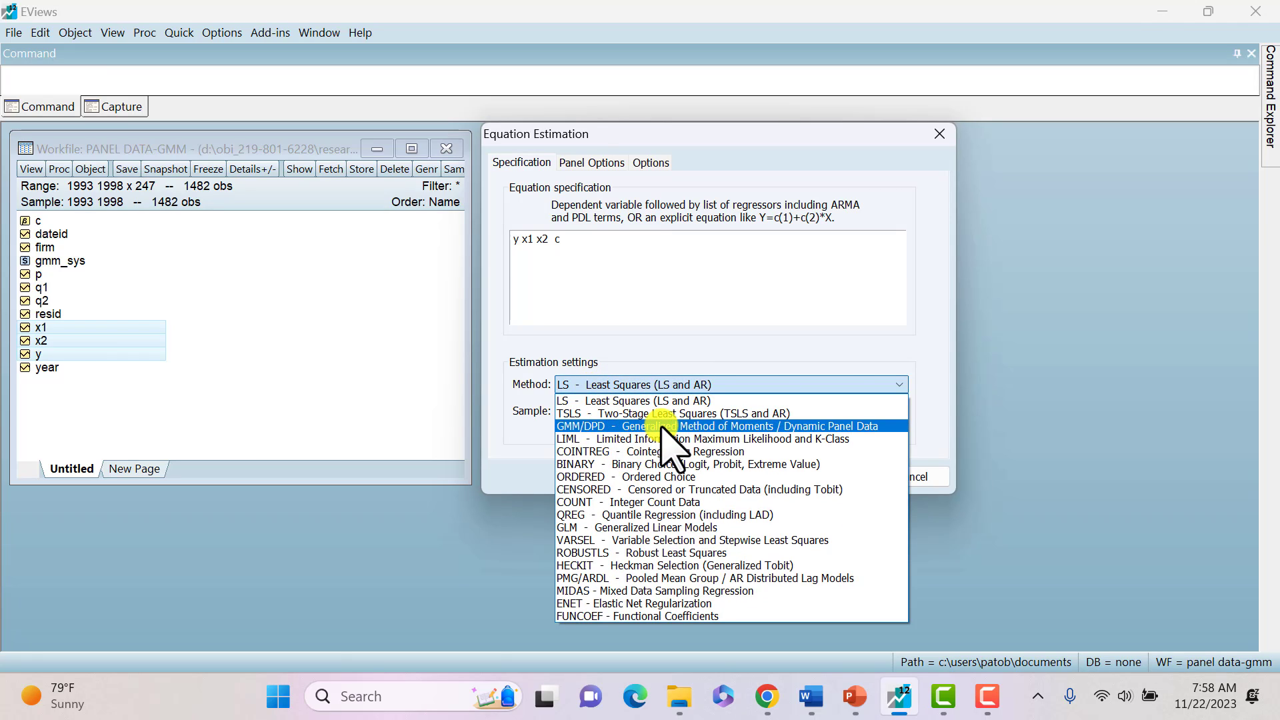
click(663, 429)
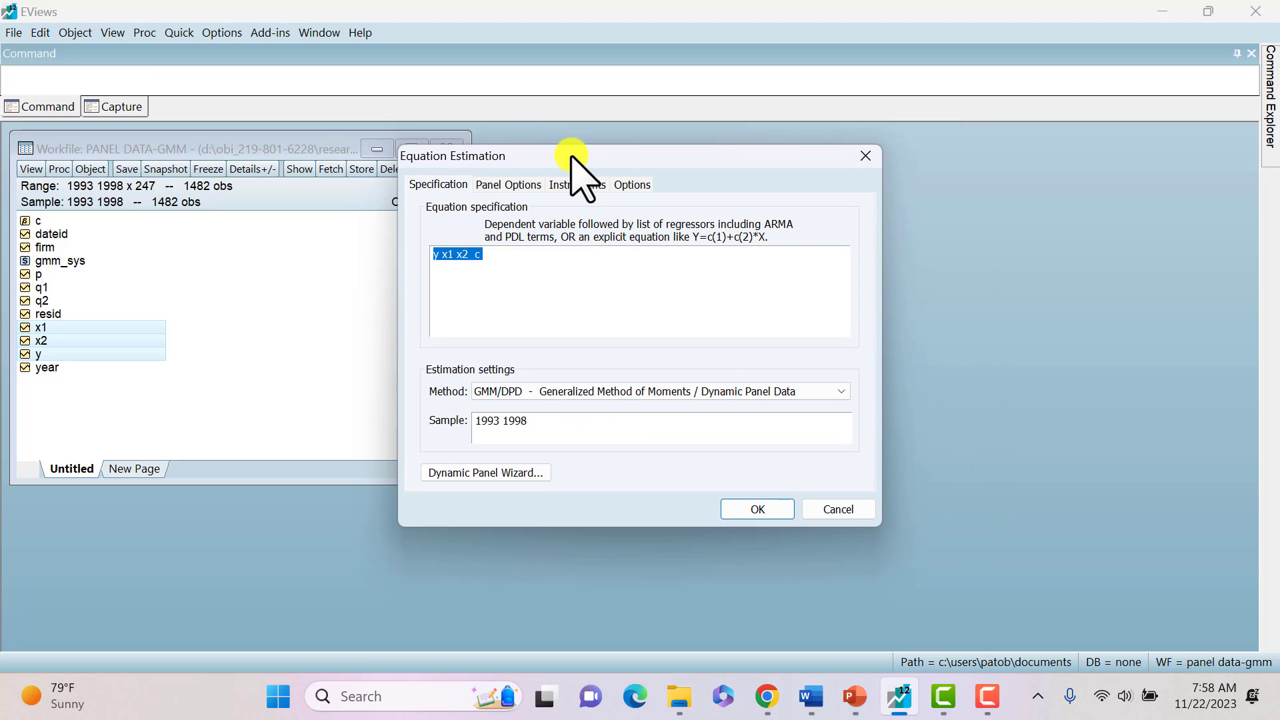
Step: Set the GMM equation's cross-section effects to Difference and enter x1(-1) X2(-1) as the instrument list
drag(572, 152, 666, 146)
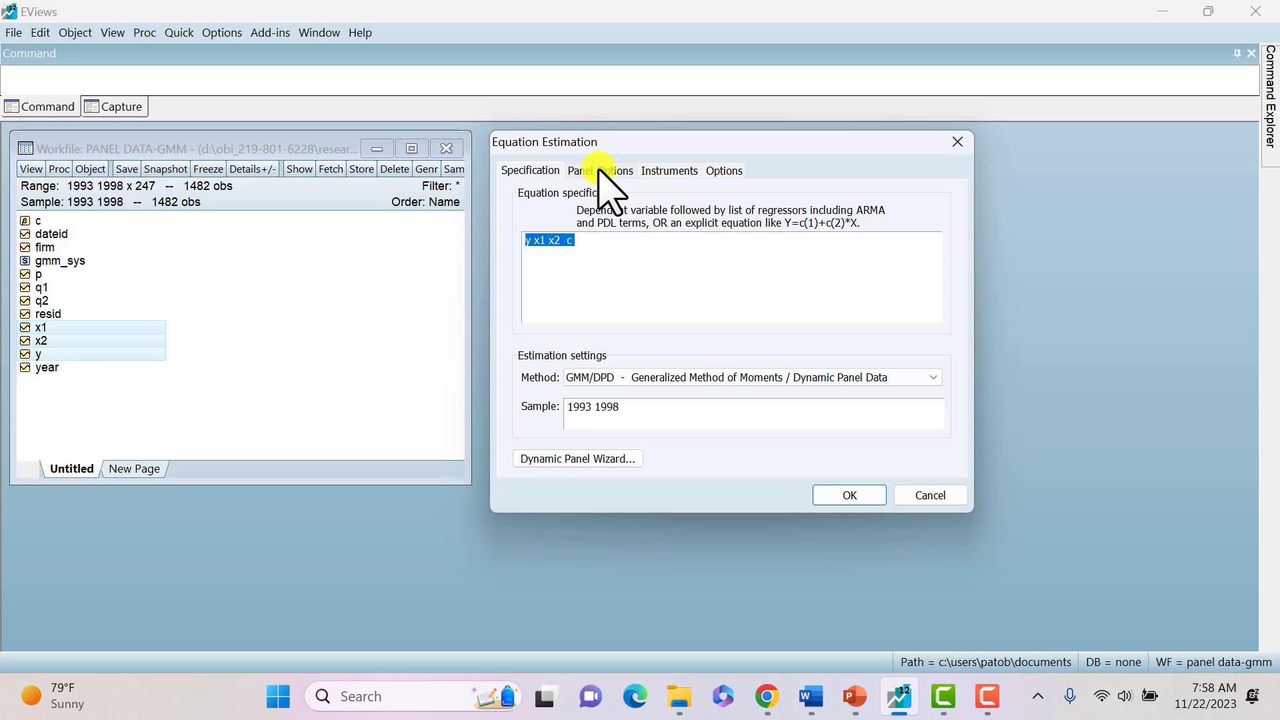
click(600, 171)
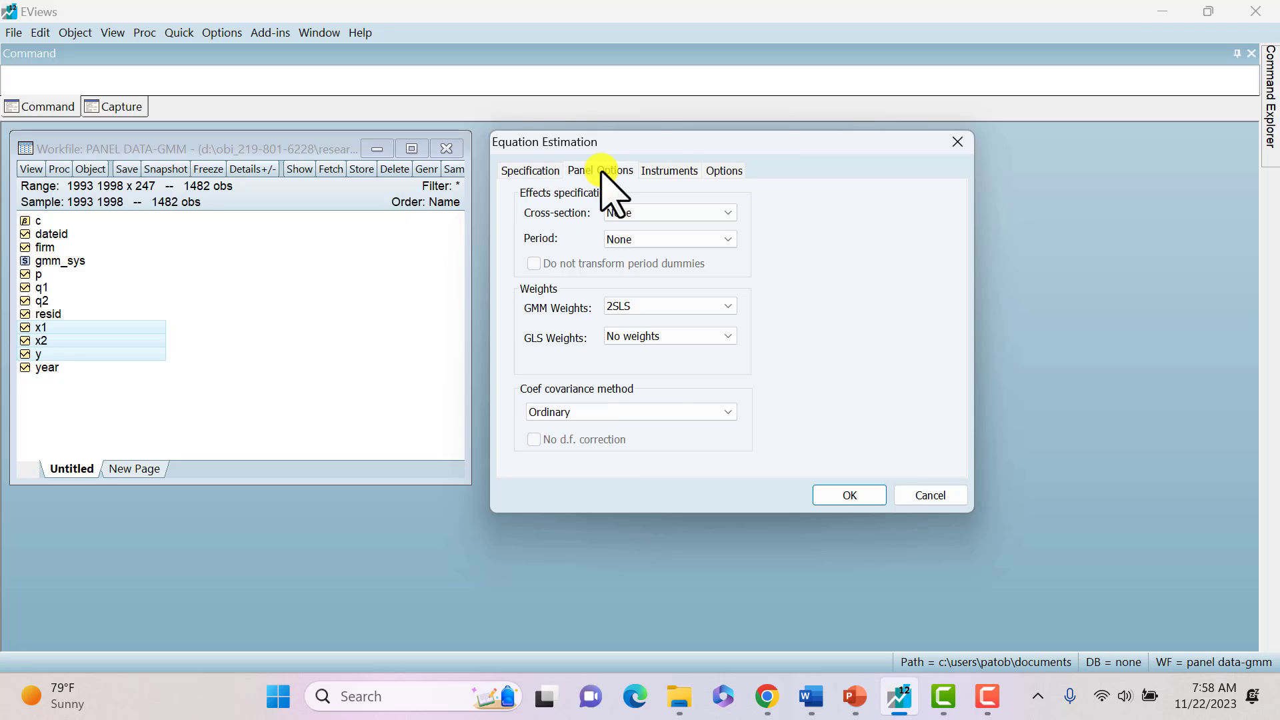
click(647, 212)
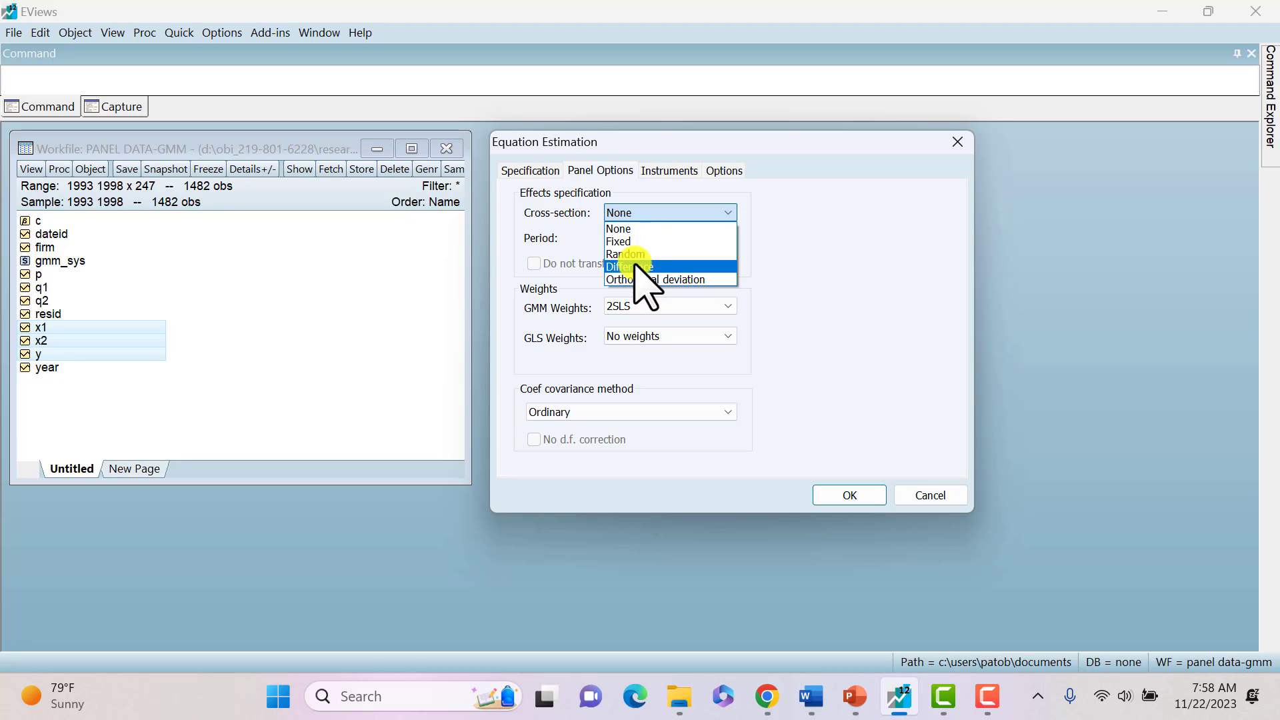
click(635, 267)
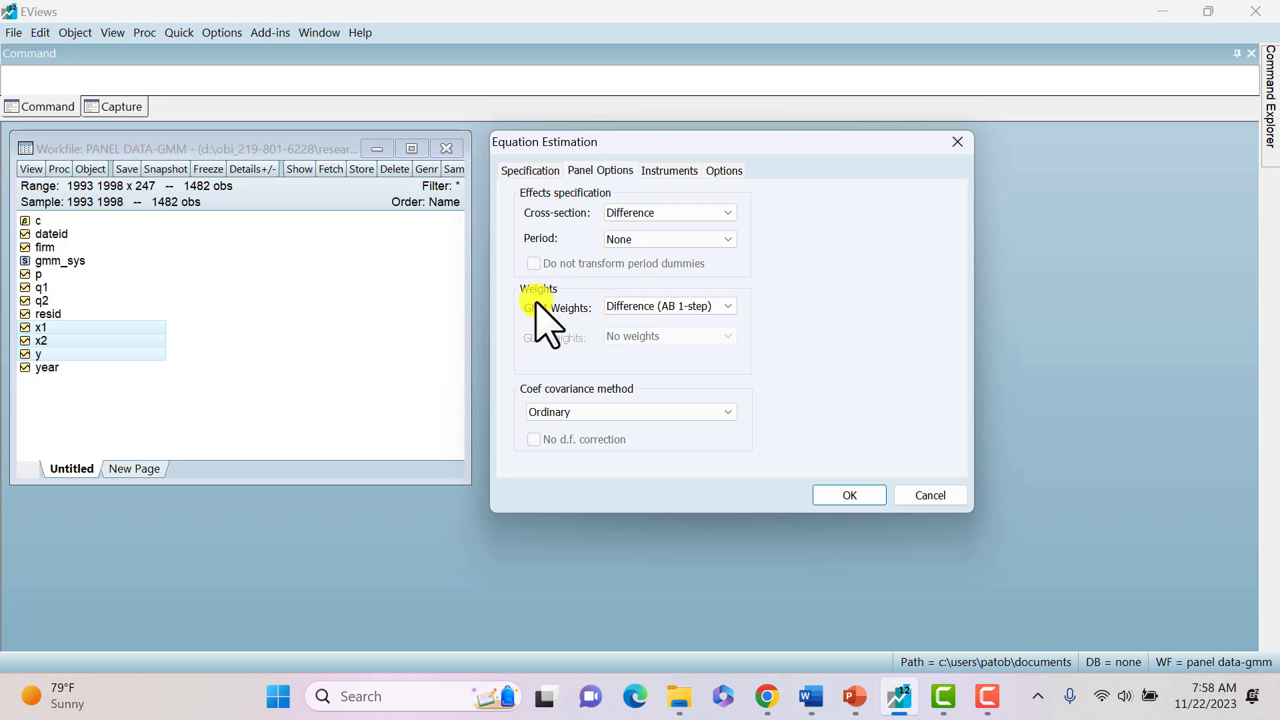
click(674, 171)
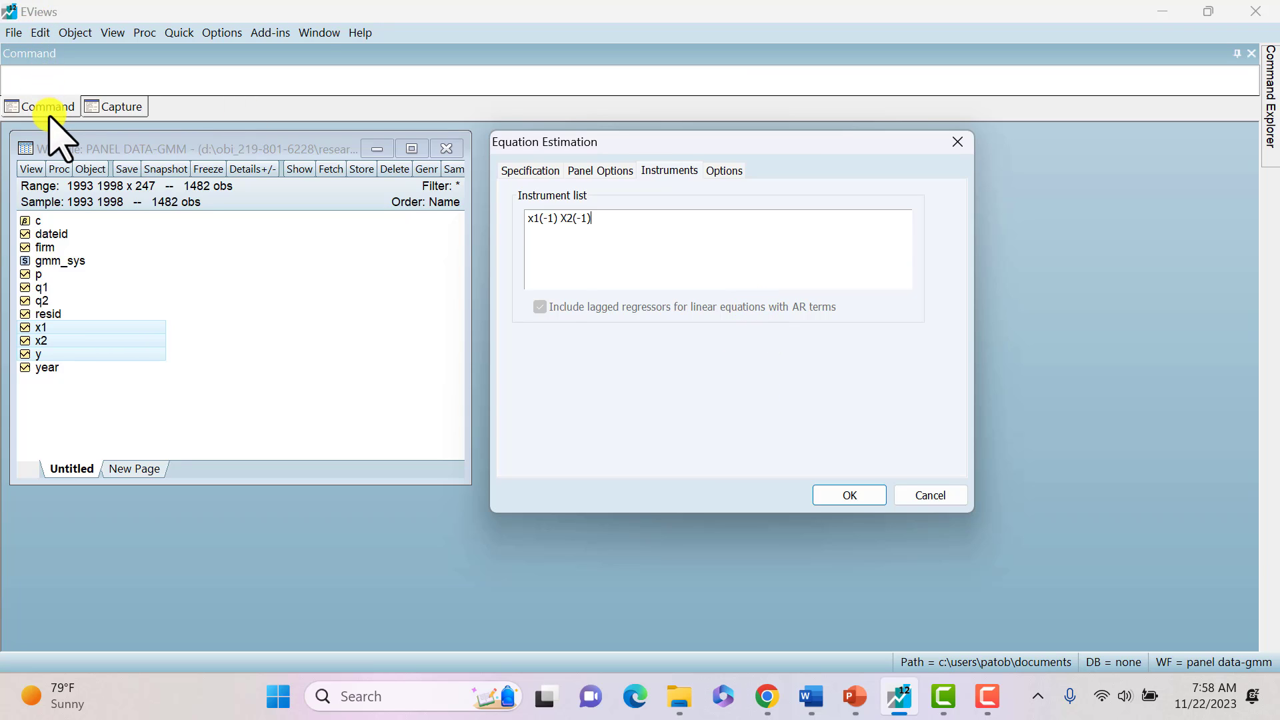
click(725, 171)
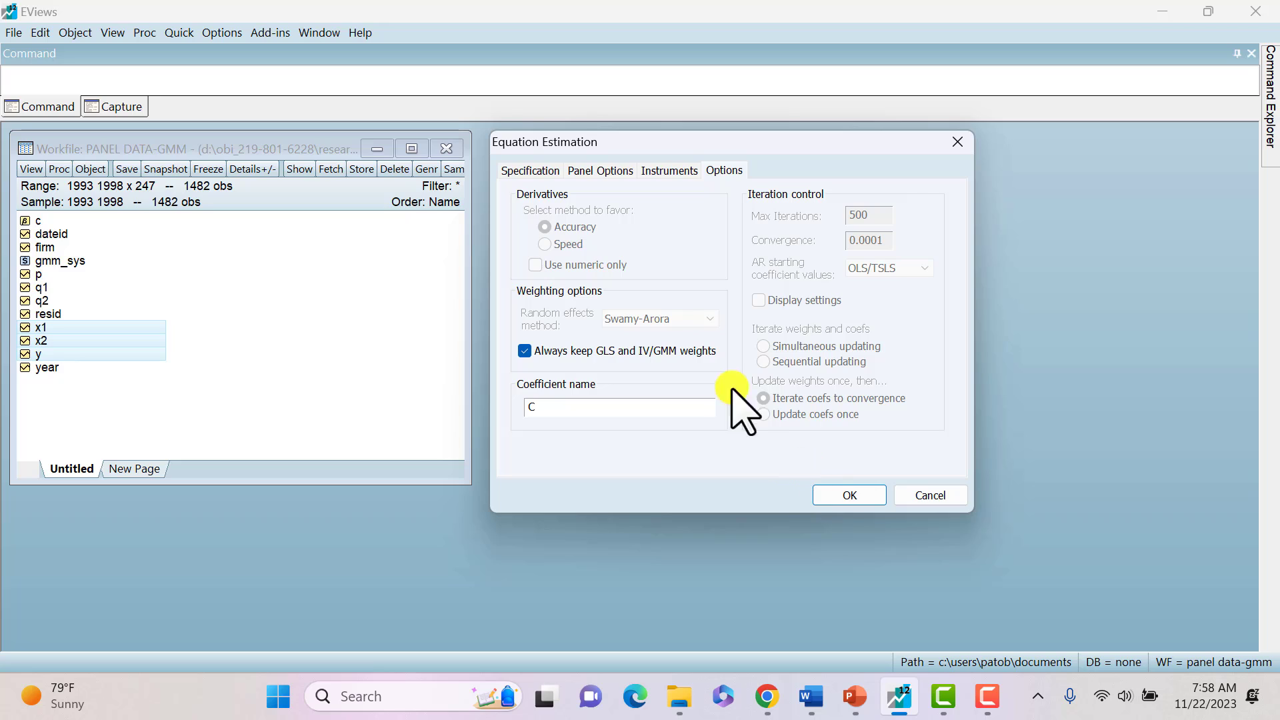
click(533, 171)
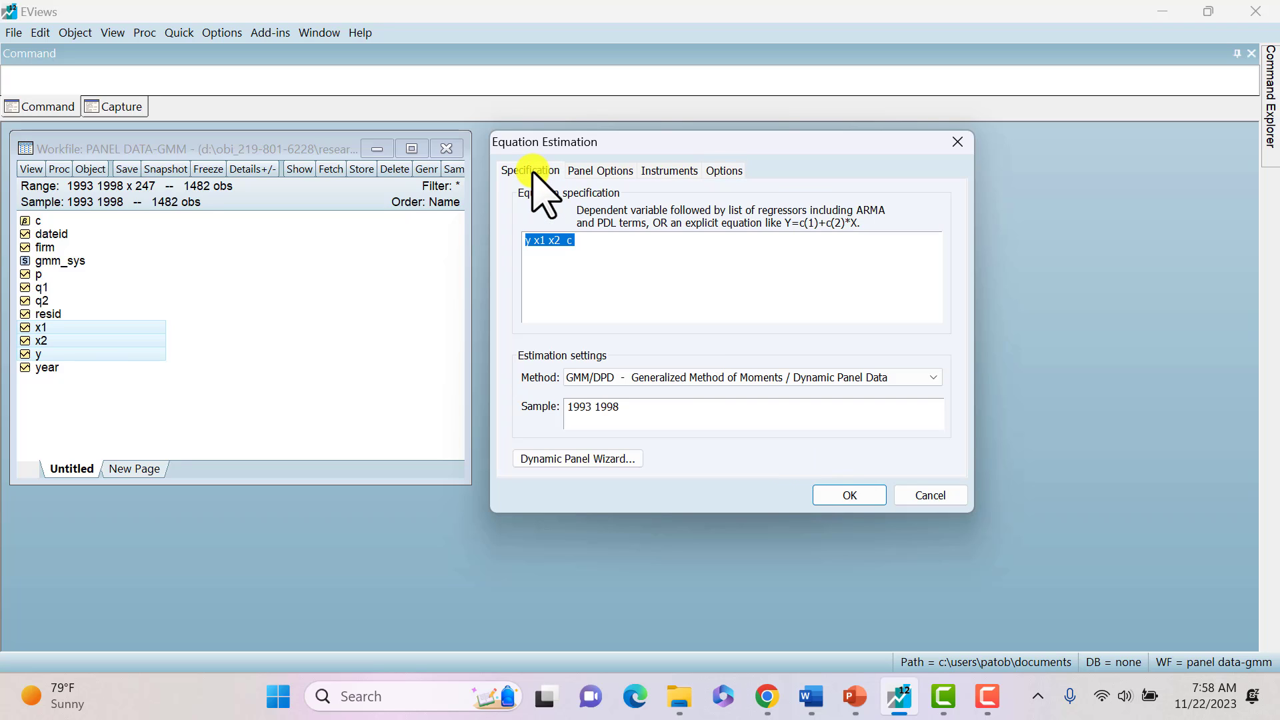
click(623, 266)
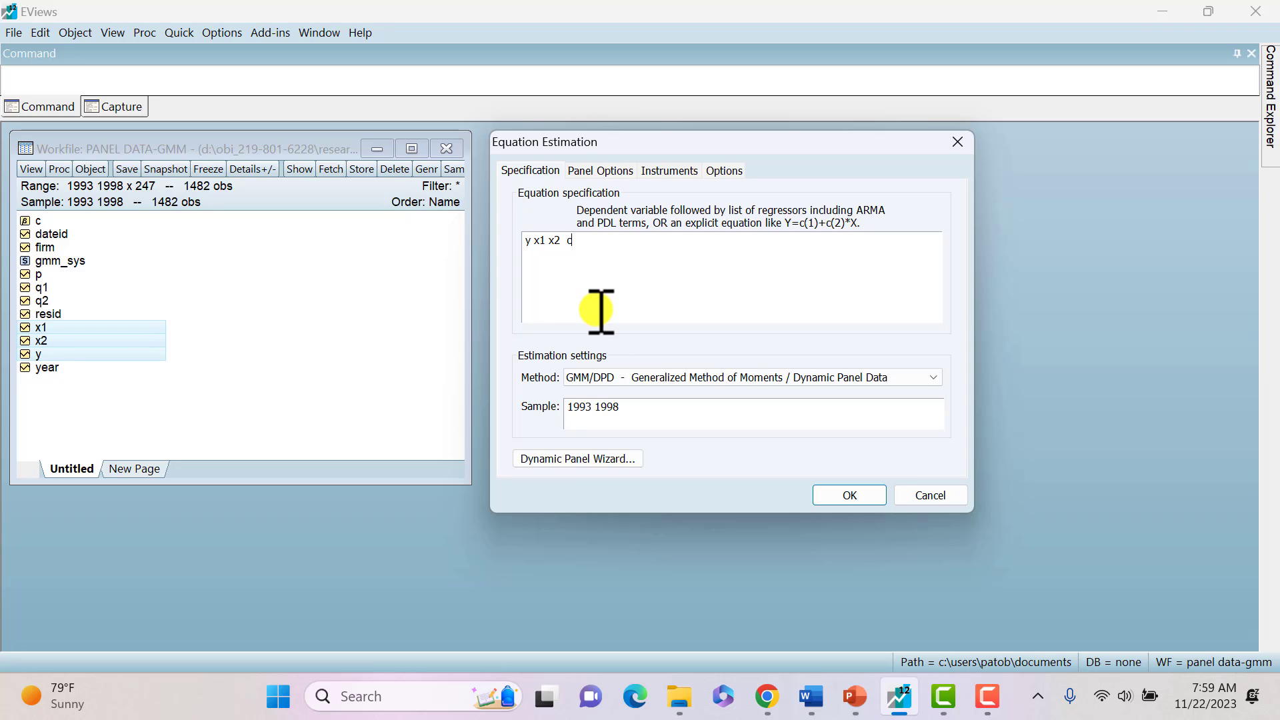
click(560, 460)
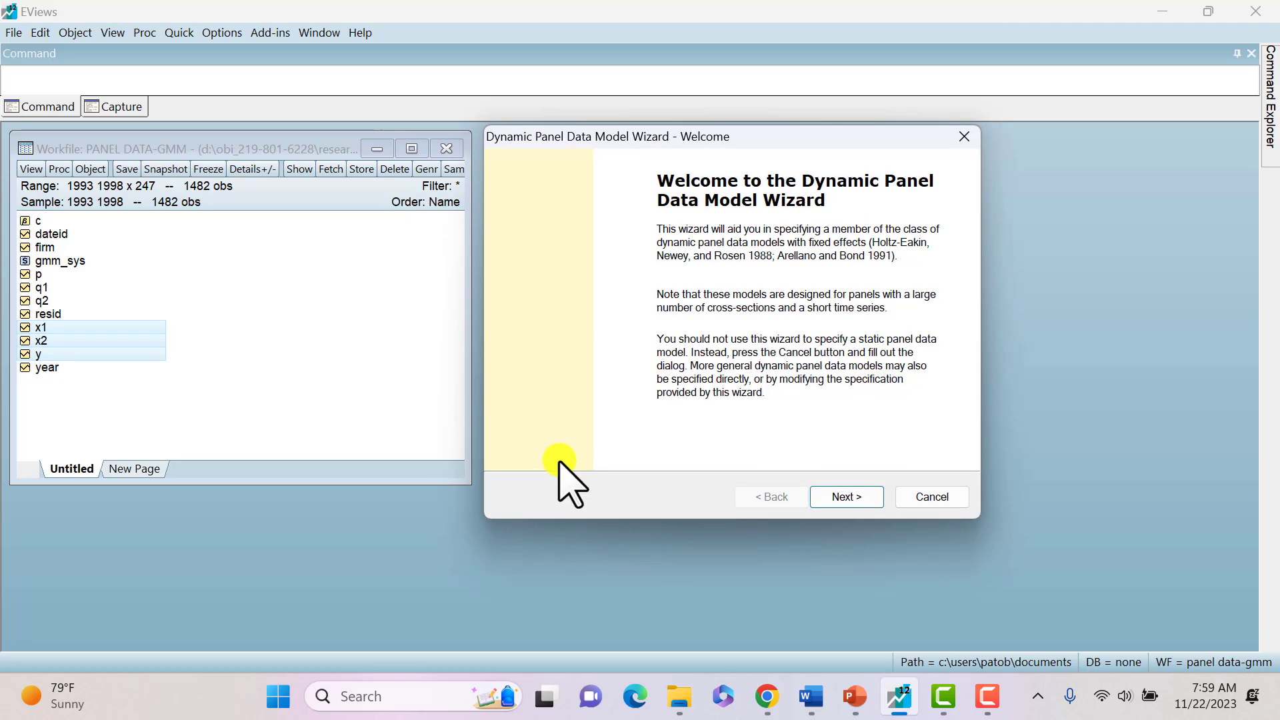
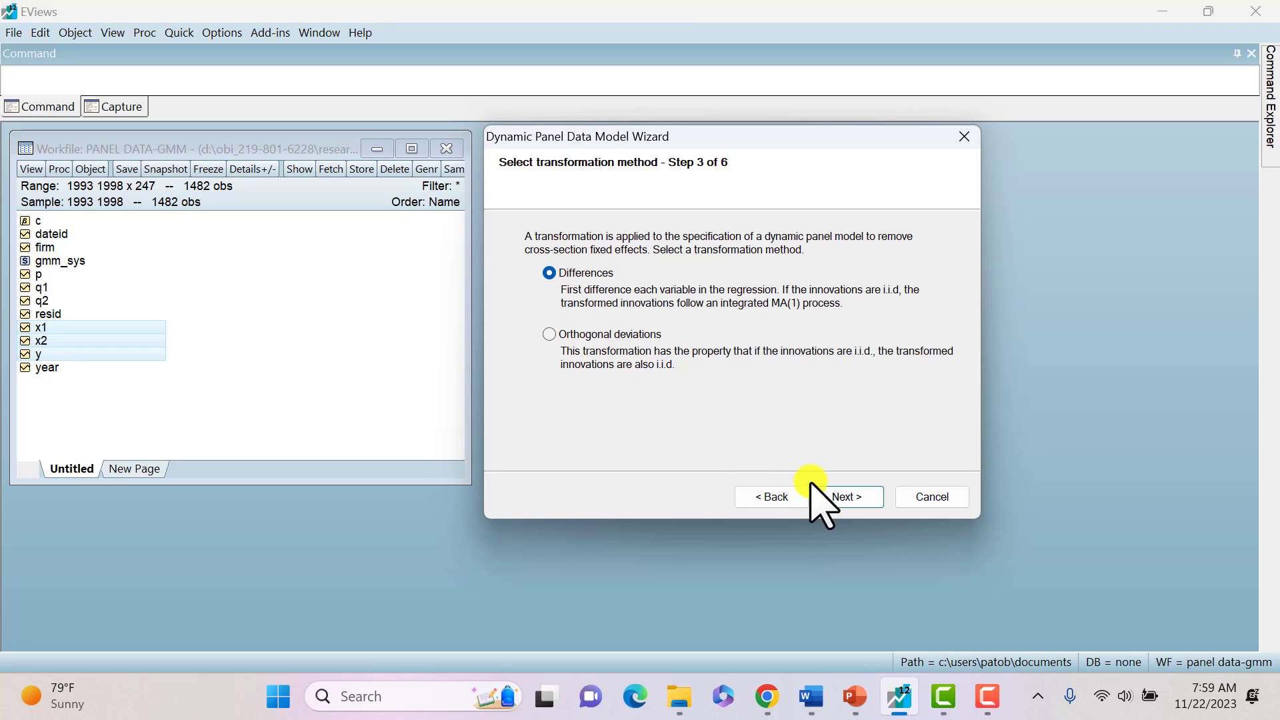
click(842, 496)
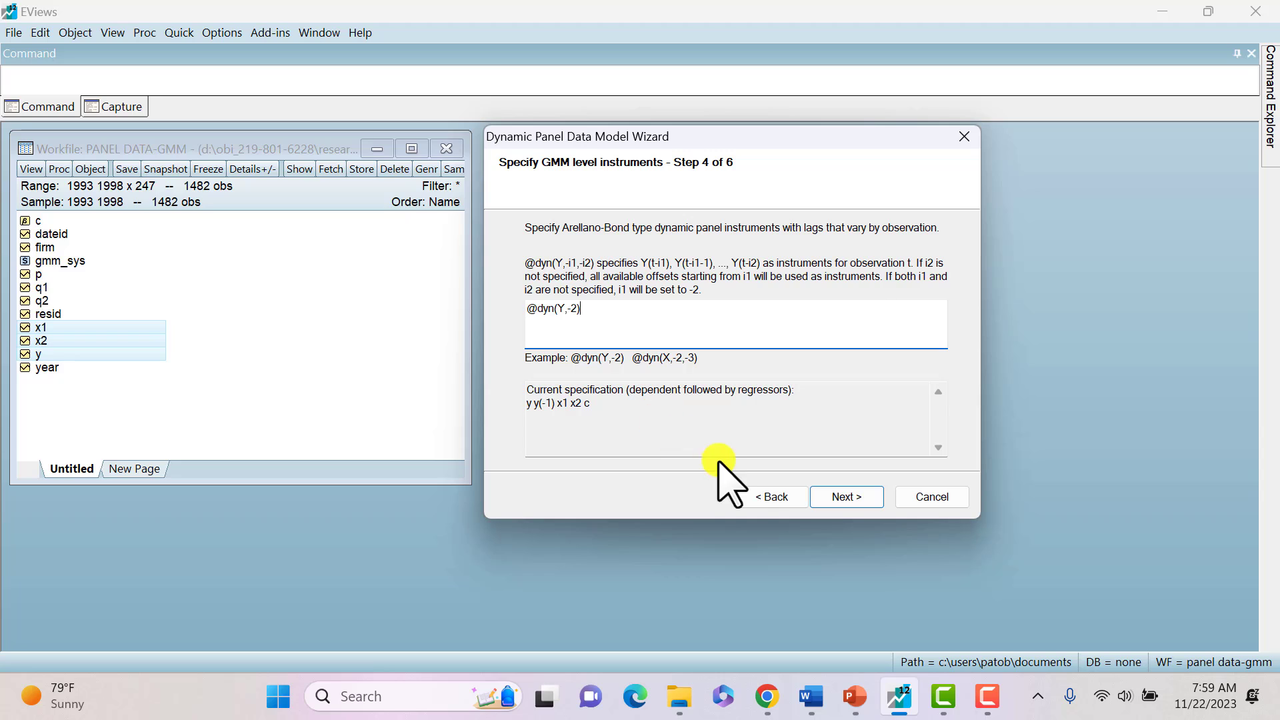
click(844, 500)
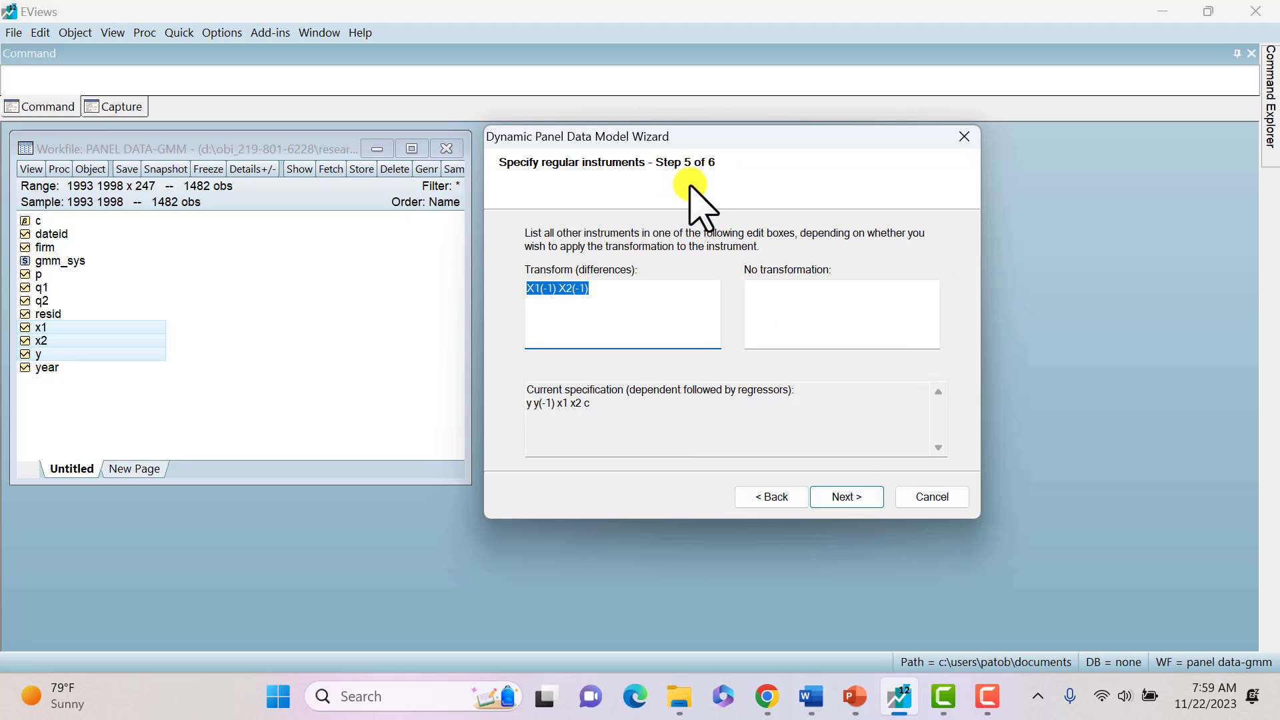
Step: Keep X1(-1) X2(-1) as differenced regular instruments and 2-step iterations with White period weighting, and finish the wizard
click(650, 313)
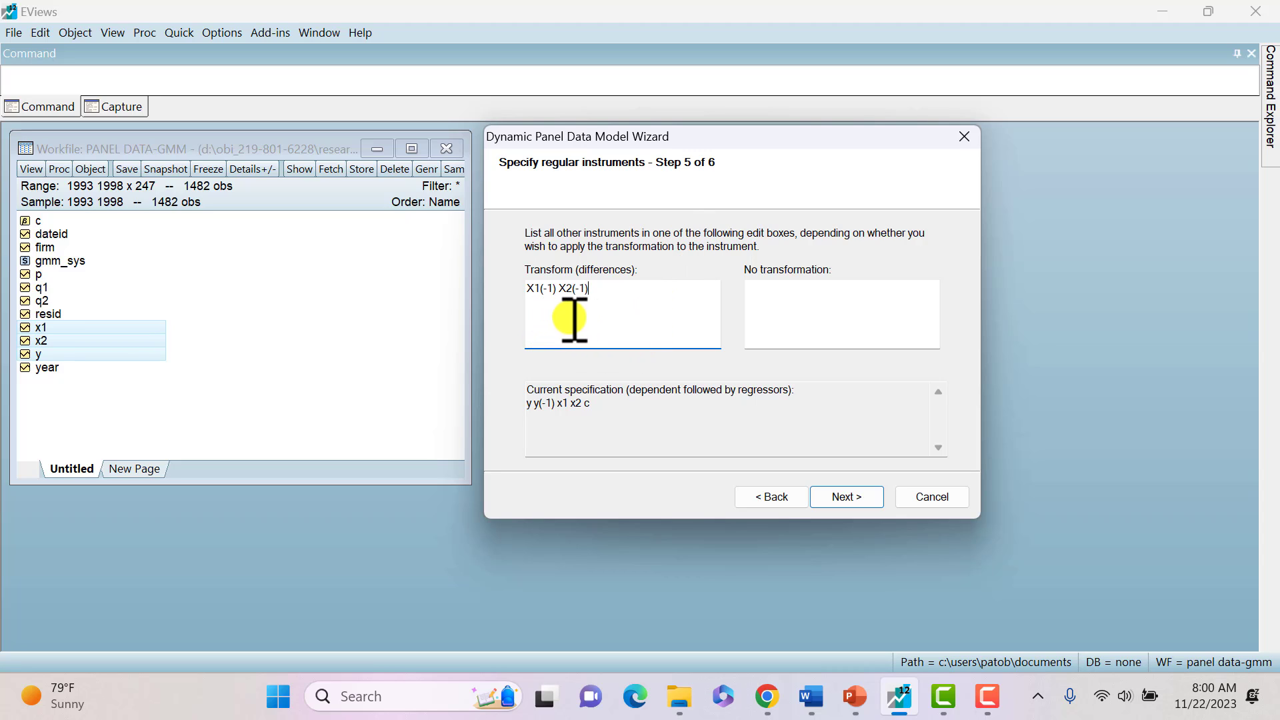
click(837, 501)
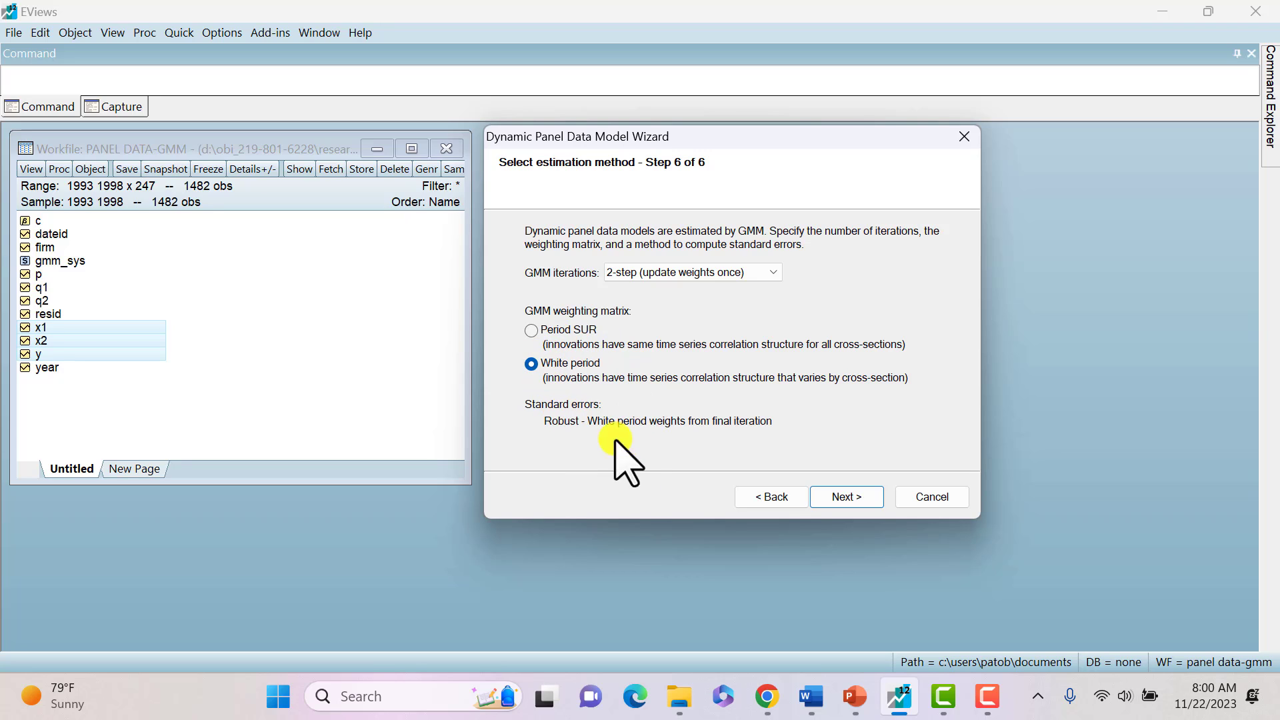
click(846, 498)
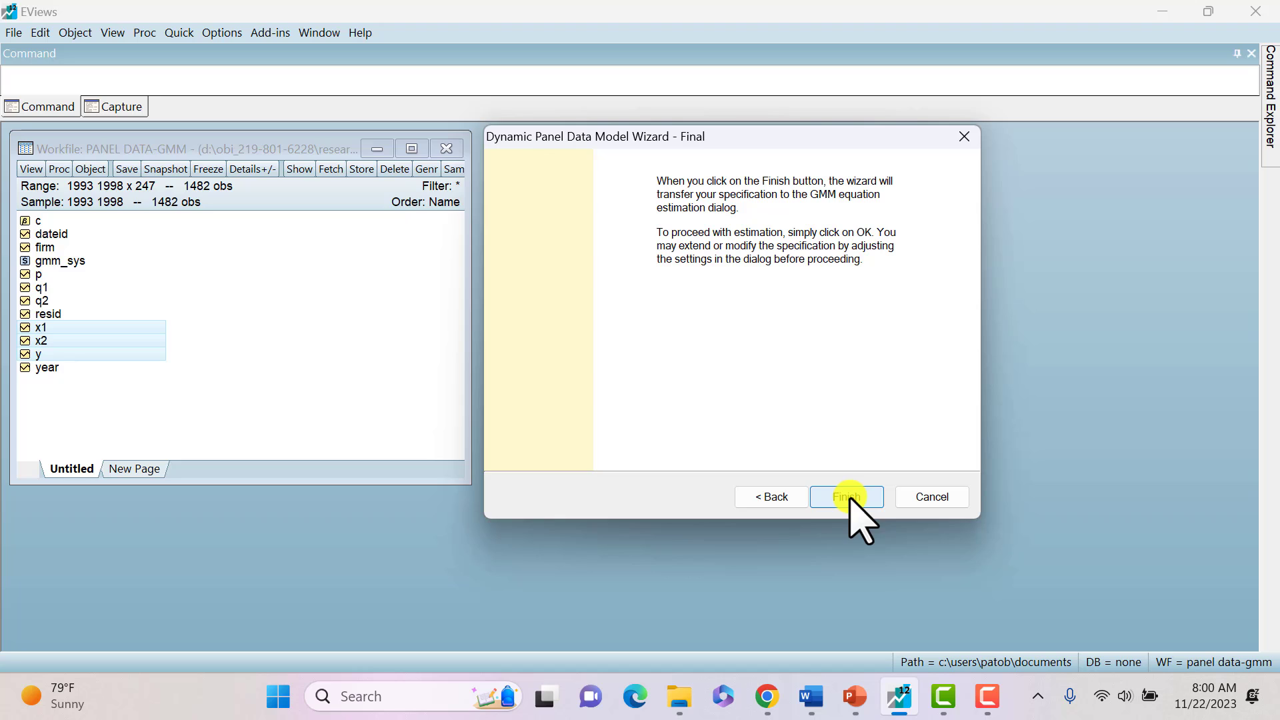
click(846, 497)
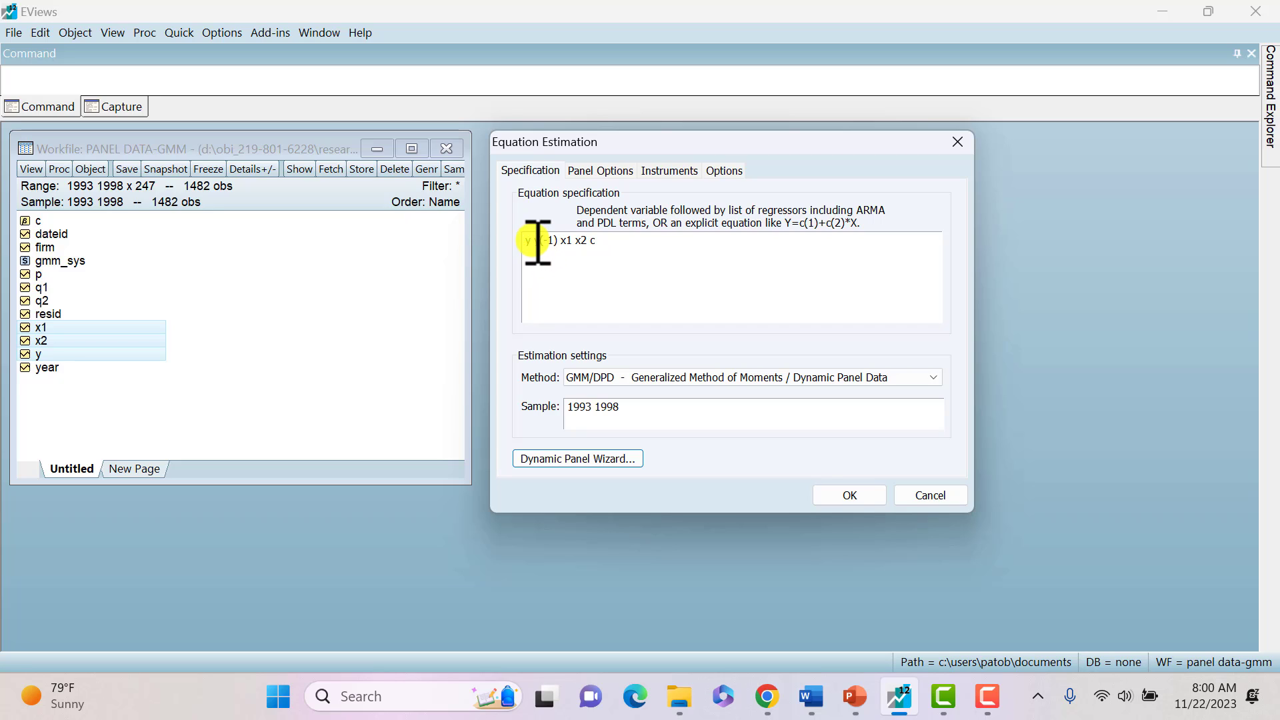
drag(534, 240, 560, 240)
click(591, 297)
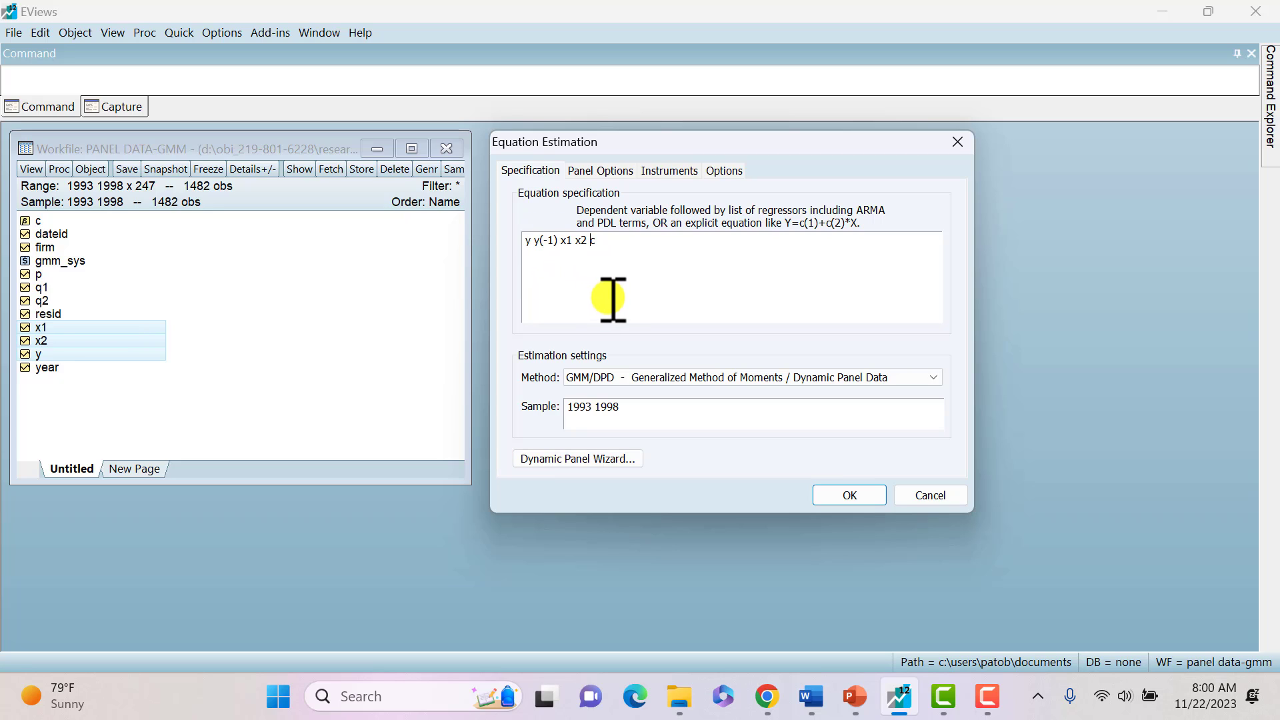
click(670, 172)
click(583, 267)
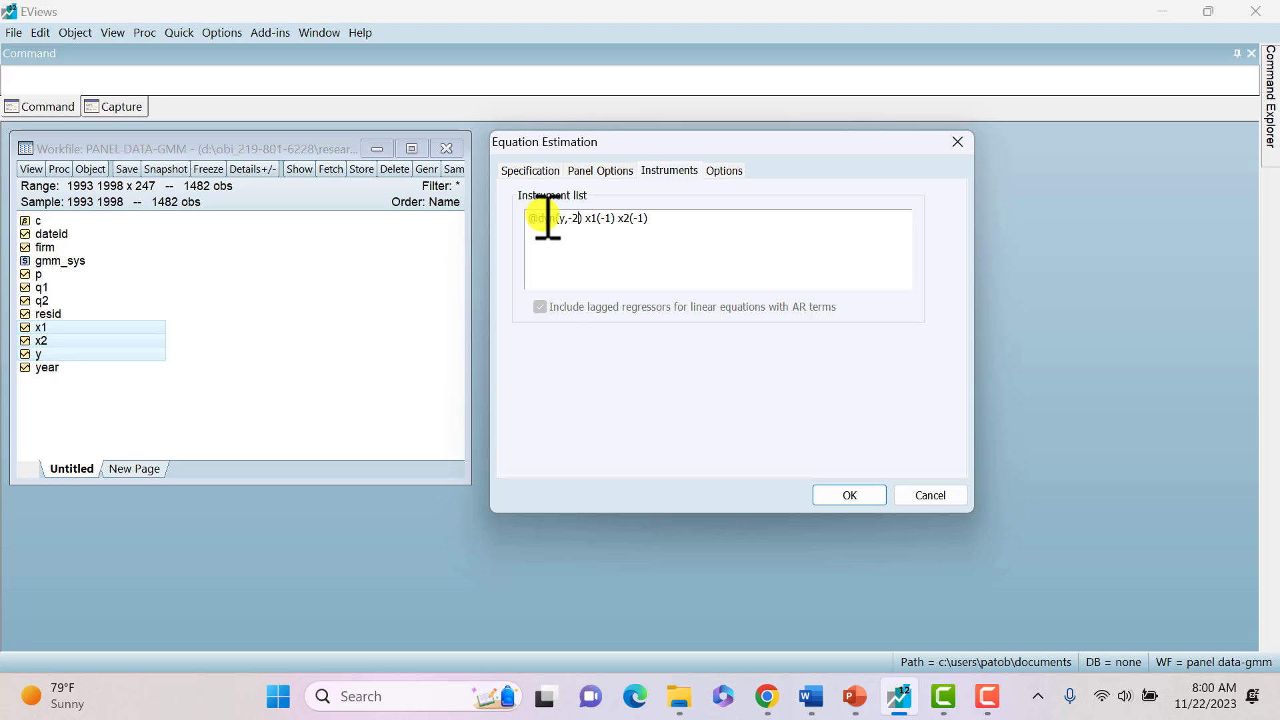
drag(561, 218, 577, 218)
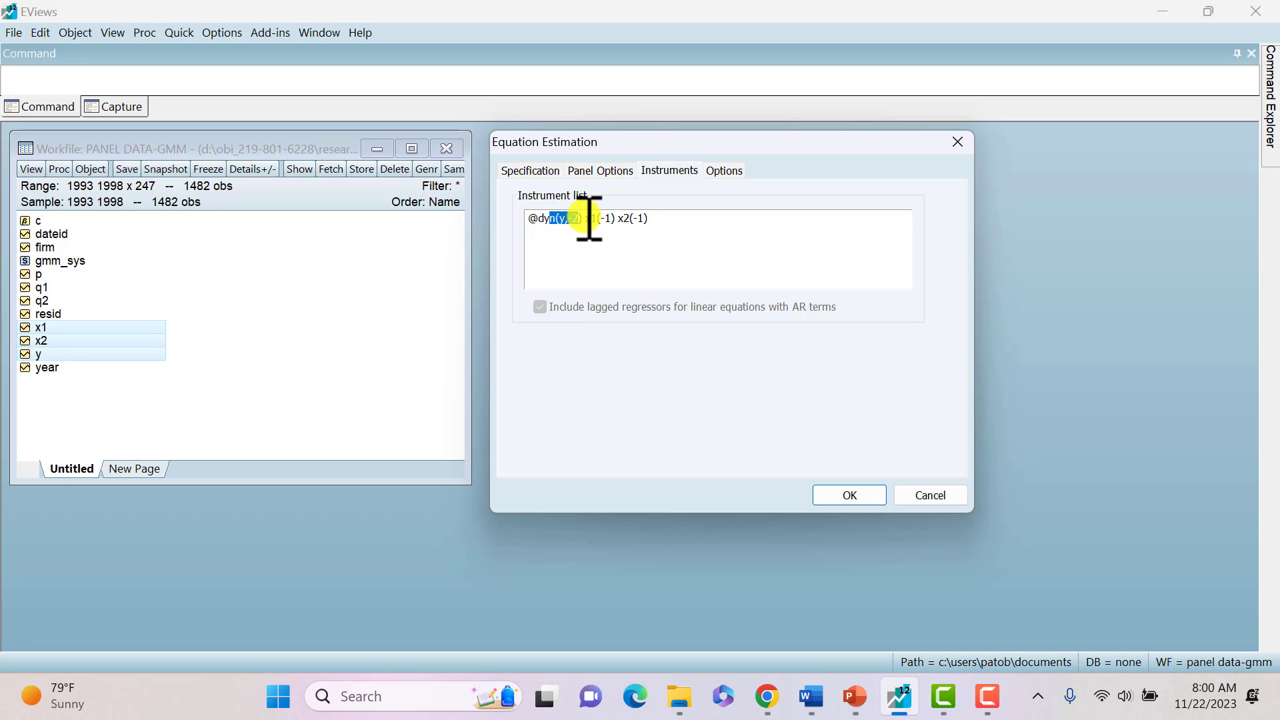
double_click(594, 218)
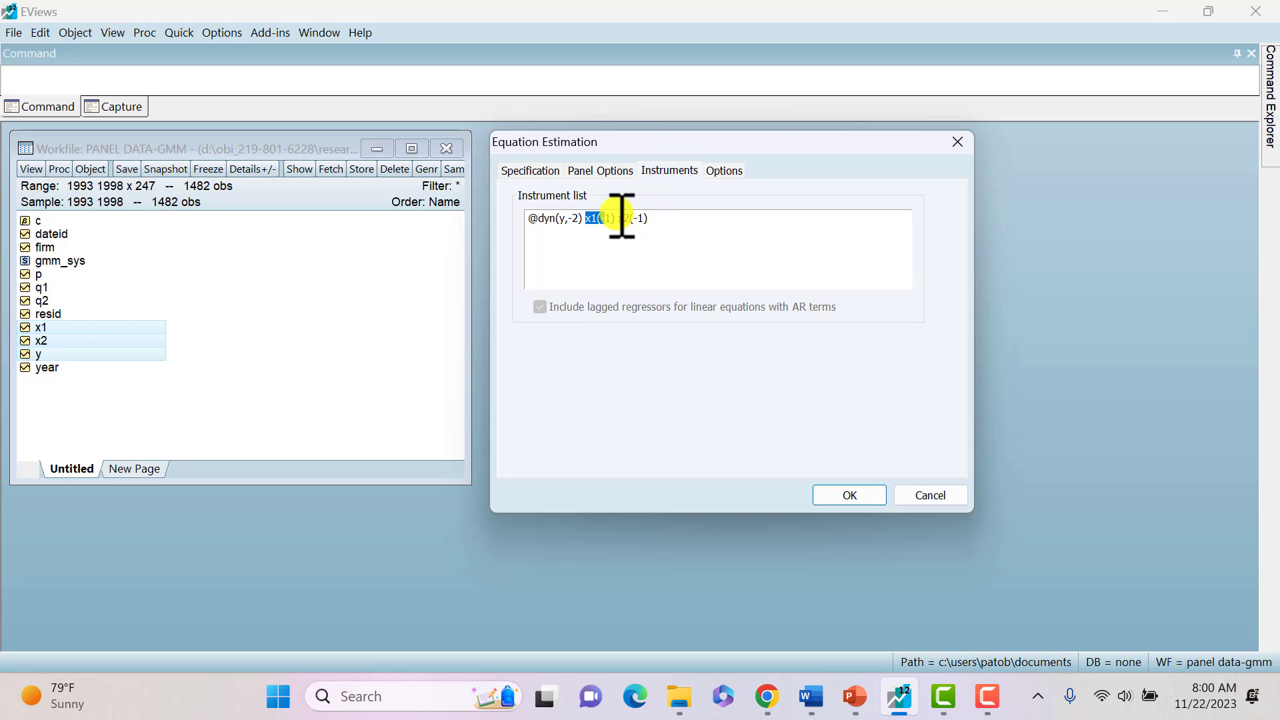
double_click(634, 218)
click(630, 266)
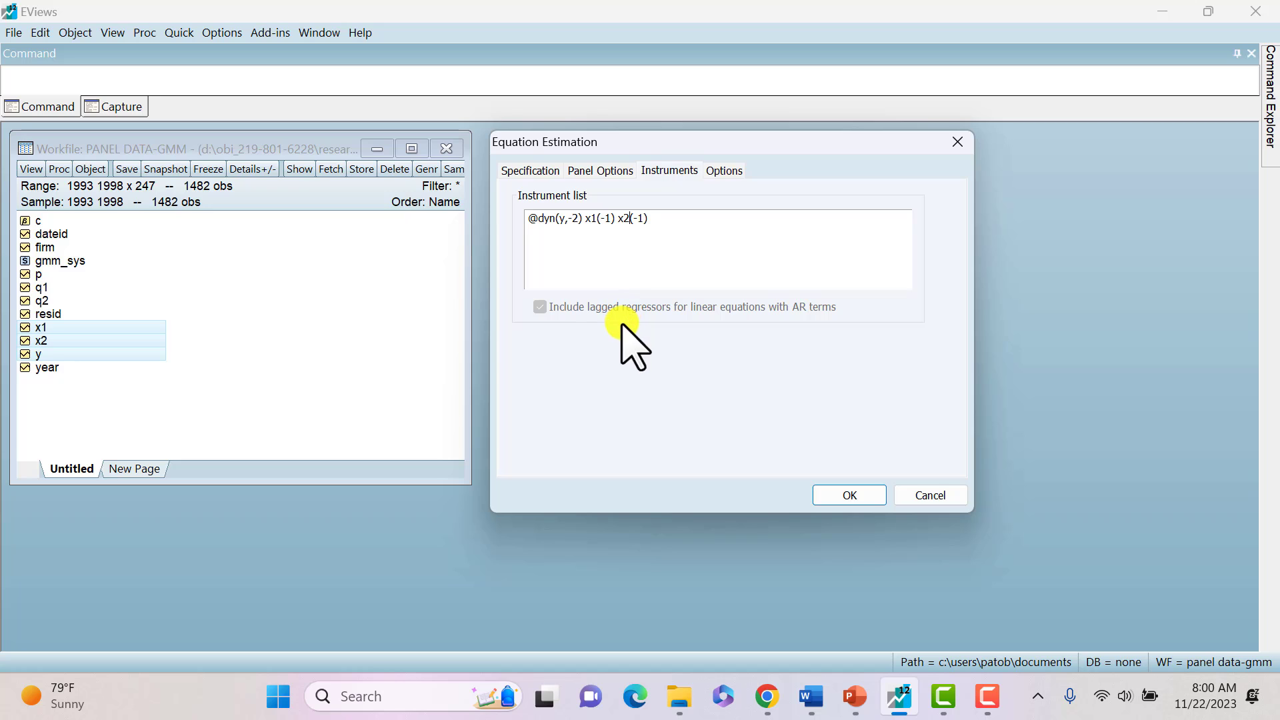
click(849, 495)
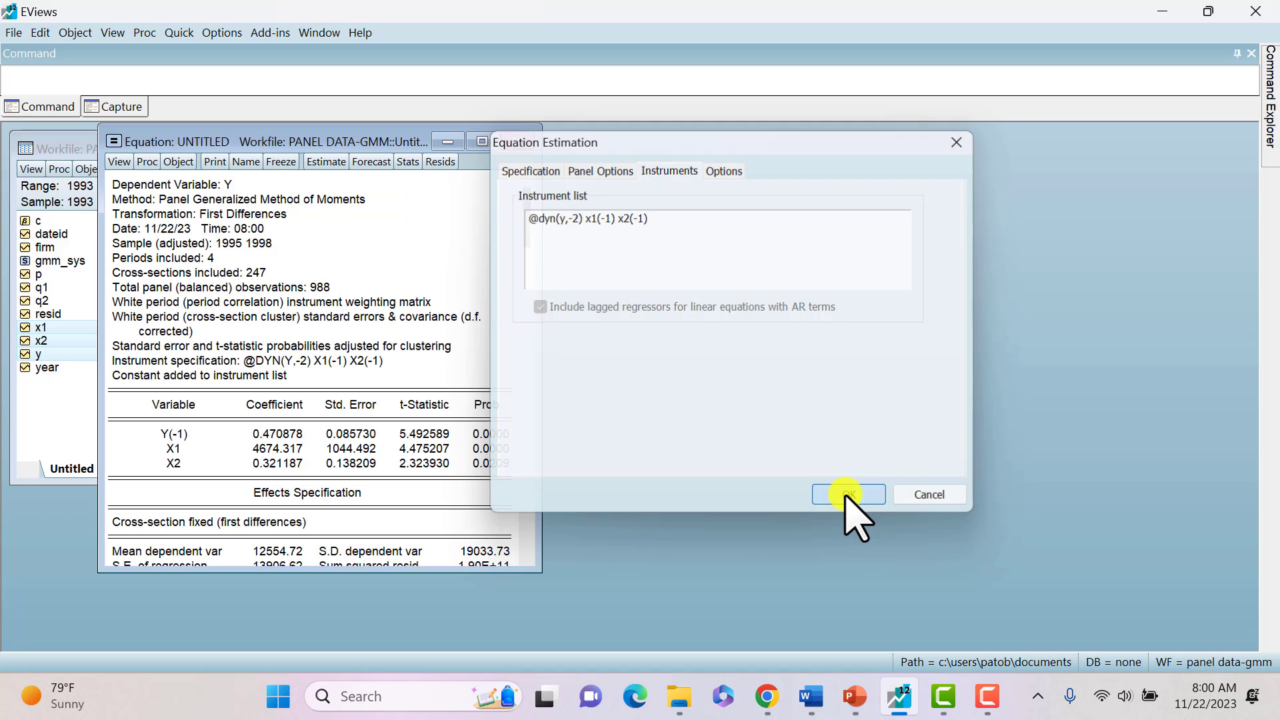
Step: Place the equation output beside the workfile and examine the Y(-1) coefficient
drag(337, 134, 728, 138)
click(568, 428)
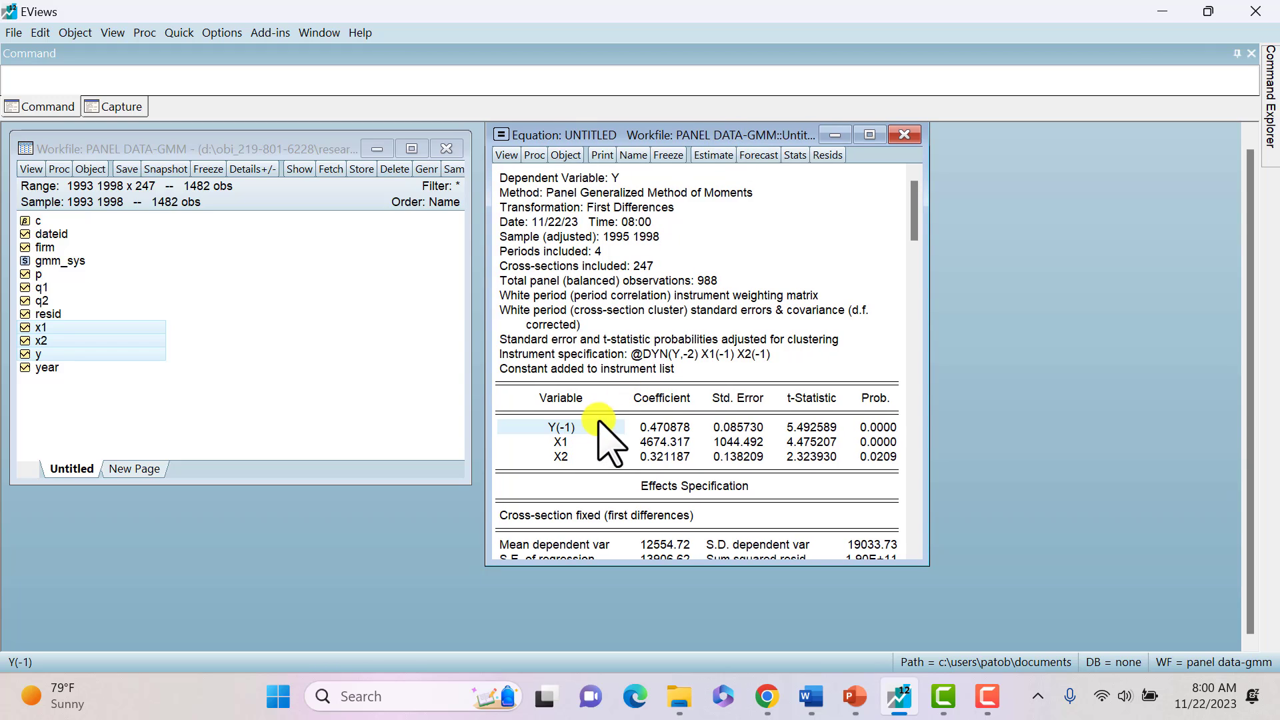
click(673, 427)
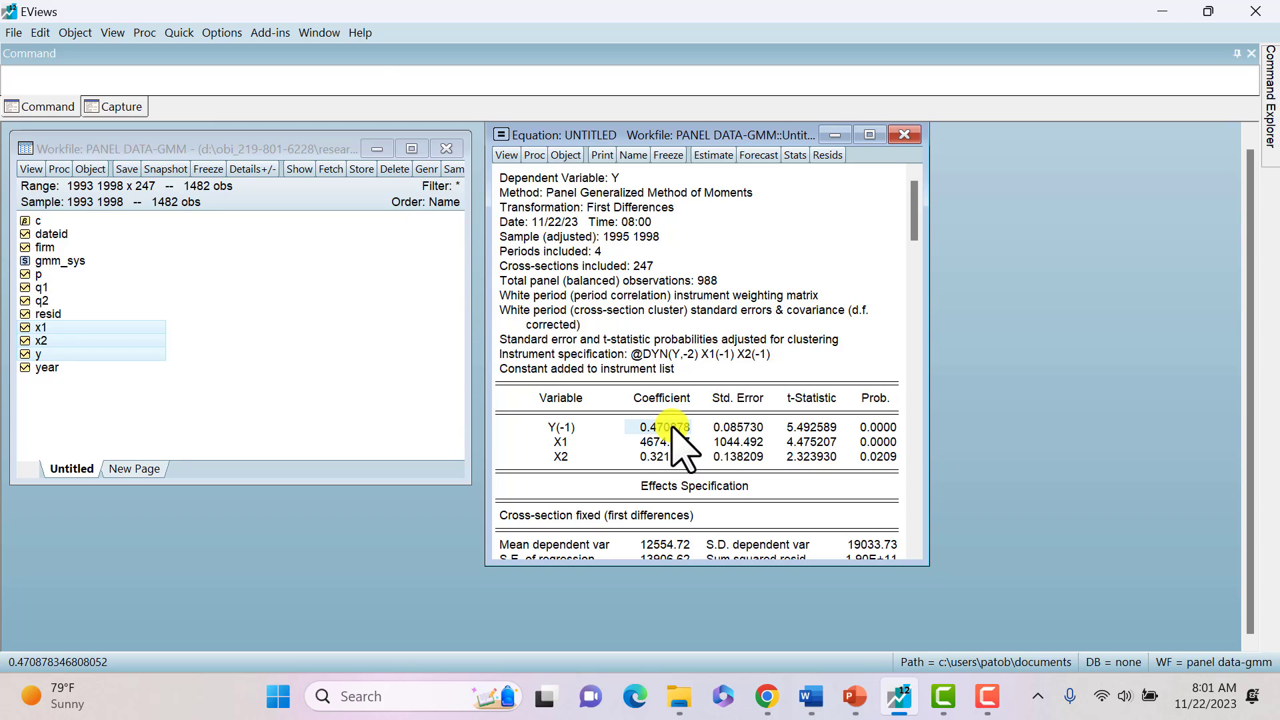
Step: Switch to PowerPoint and review the Decision slide, number 63, in full-screen slide show
click(856, 700)
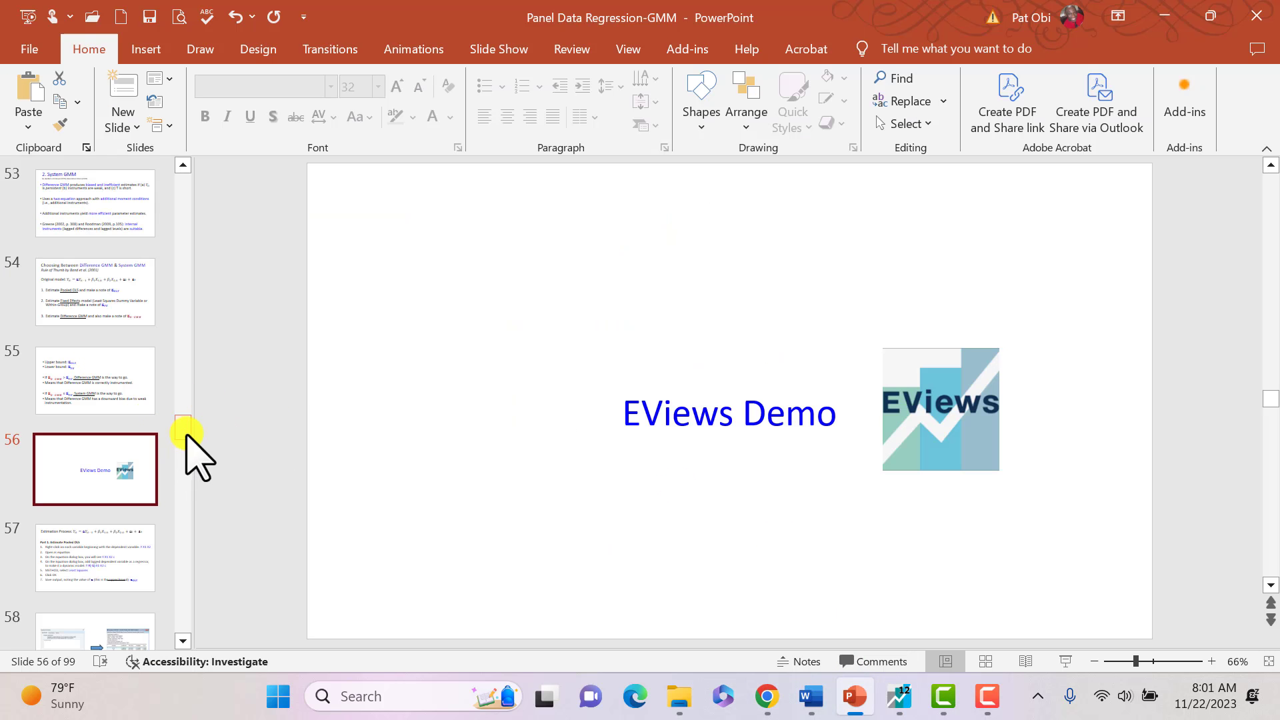
drag(187, 437, 142, 457)
click(95, 383)
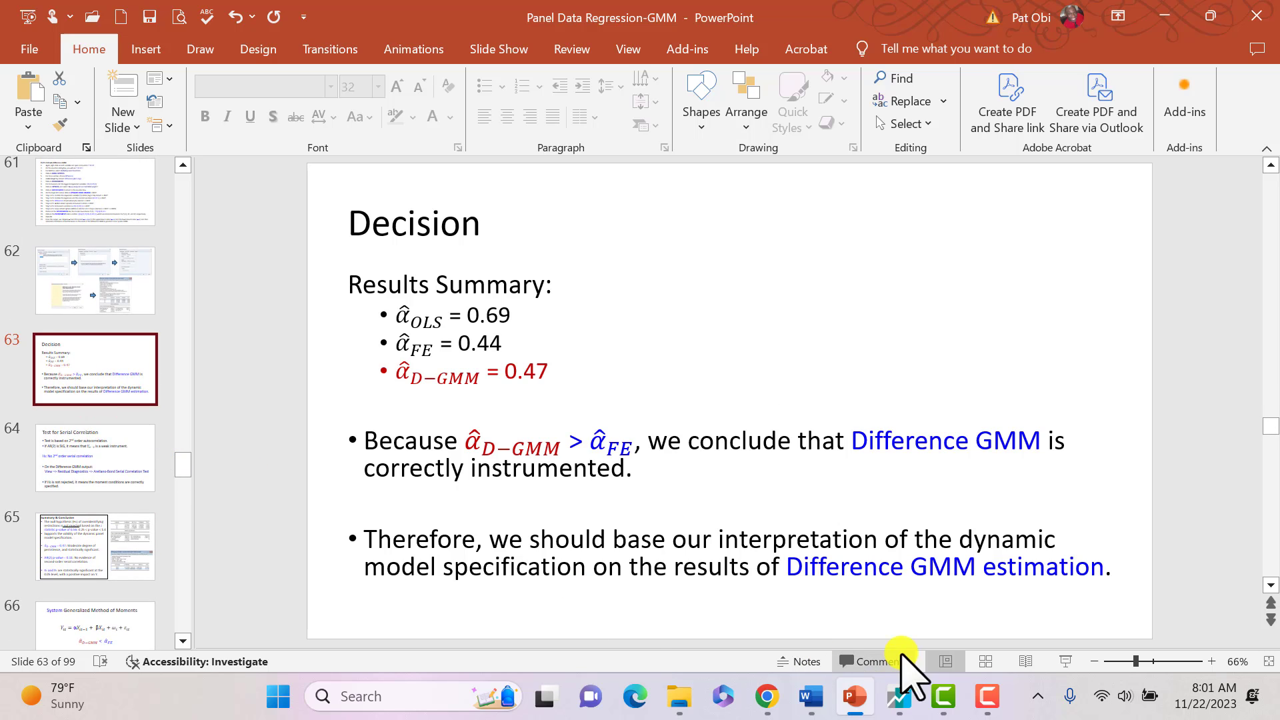
click(1064, 661)
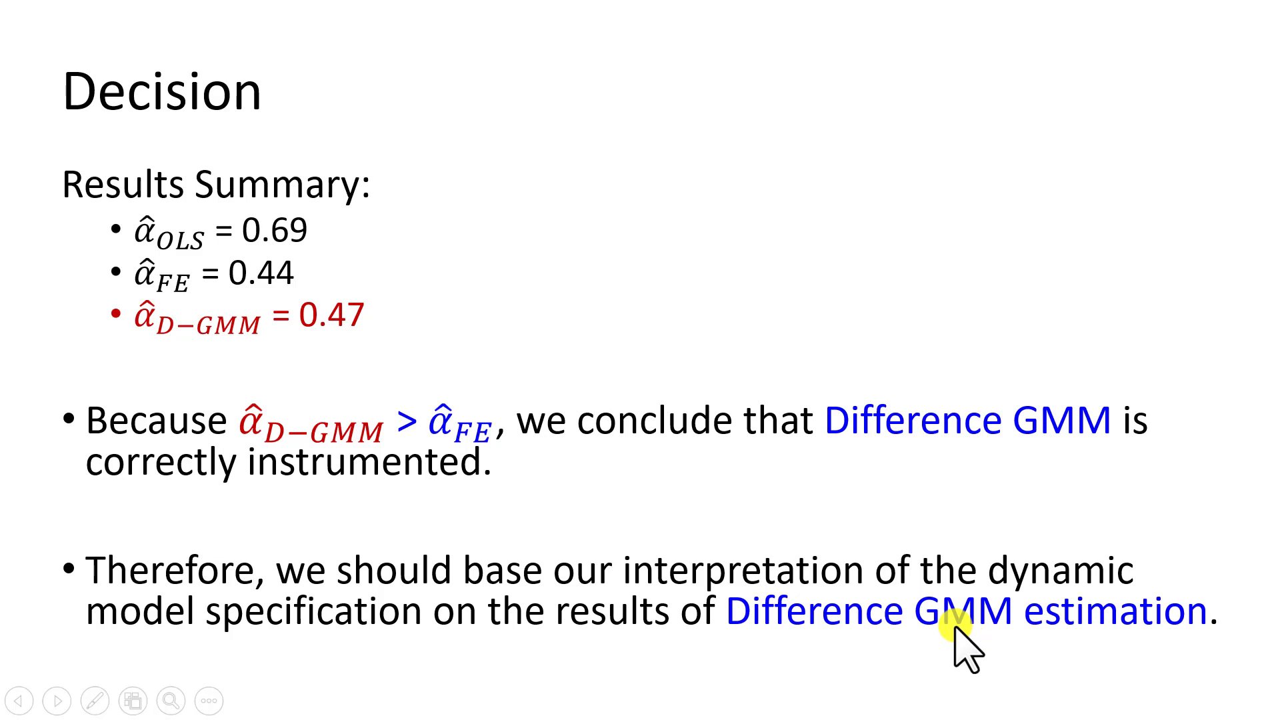
key(Escape)
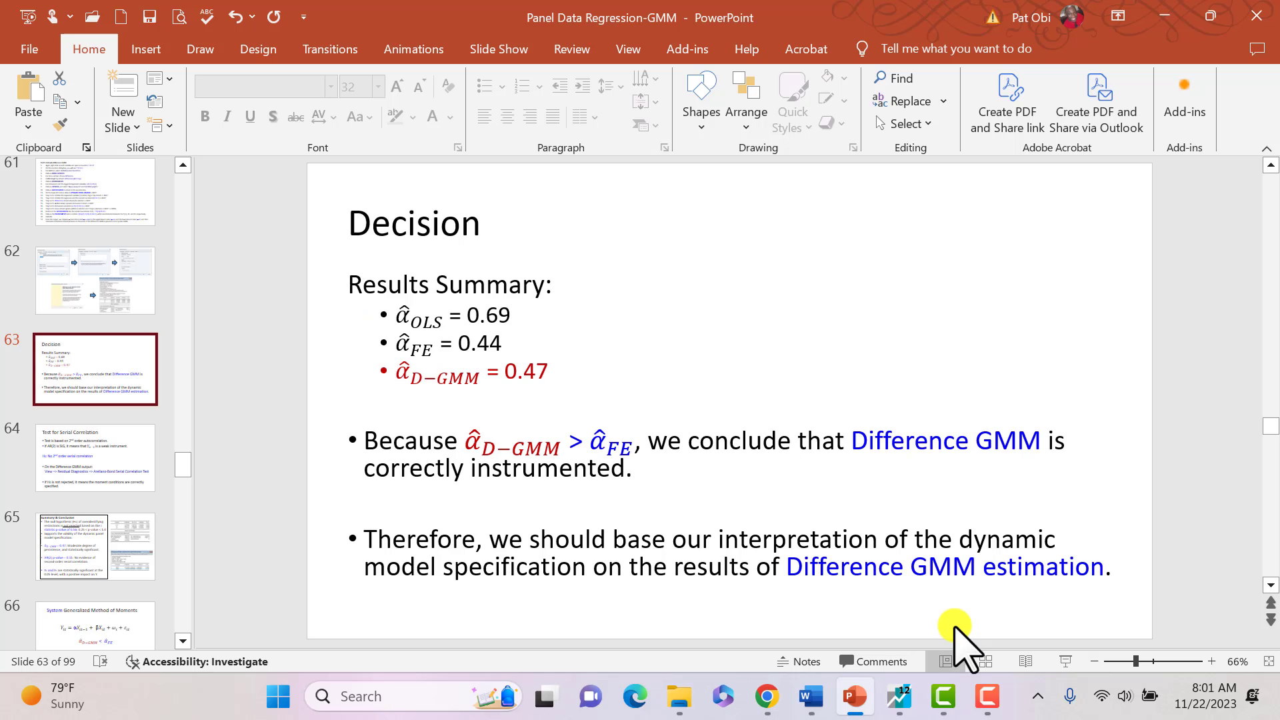
Step: Return to EViews, enlarge the equation window to show the full output, and run the Arellano-Bond Serial Correlation Test
click(898, 695)
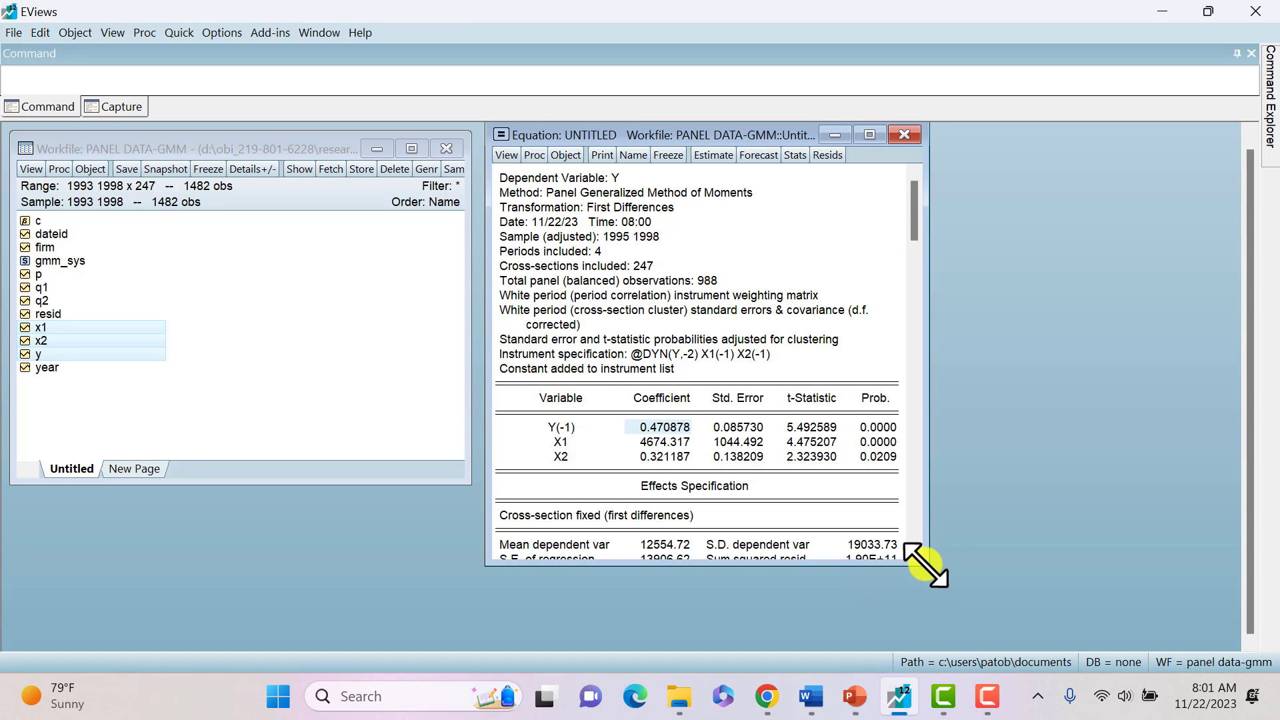
drag(926, 565, 934, 622)
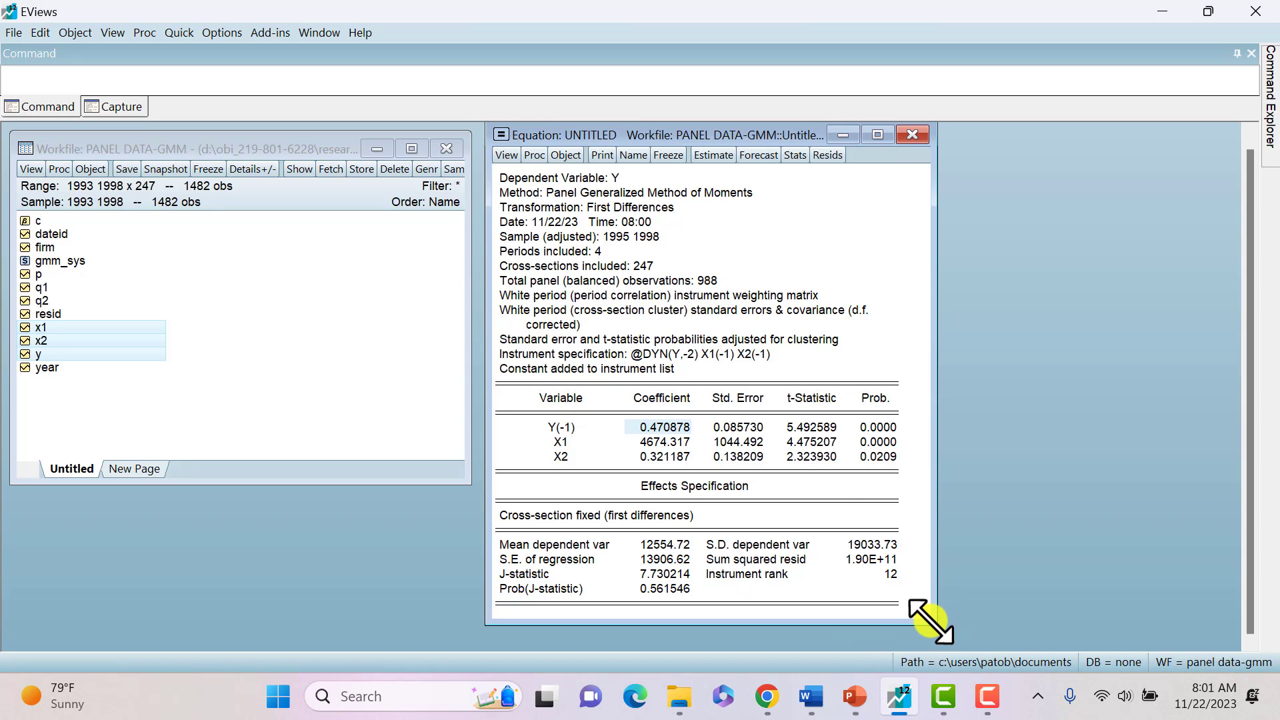
click(505, 155)
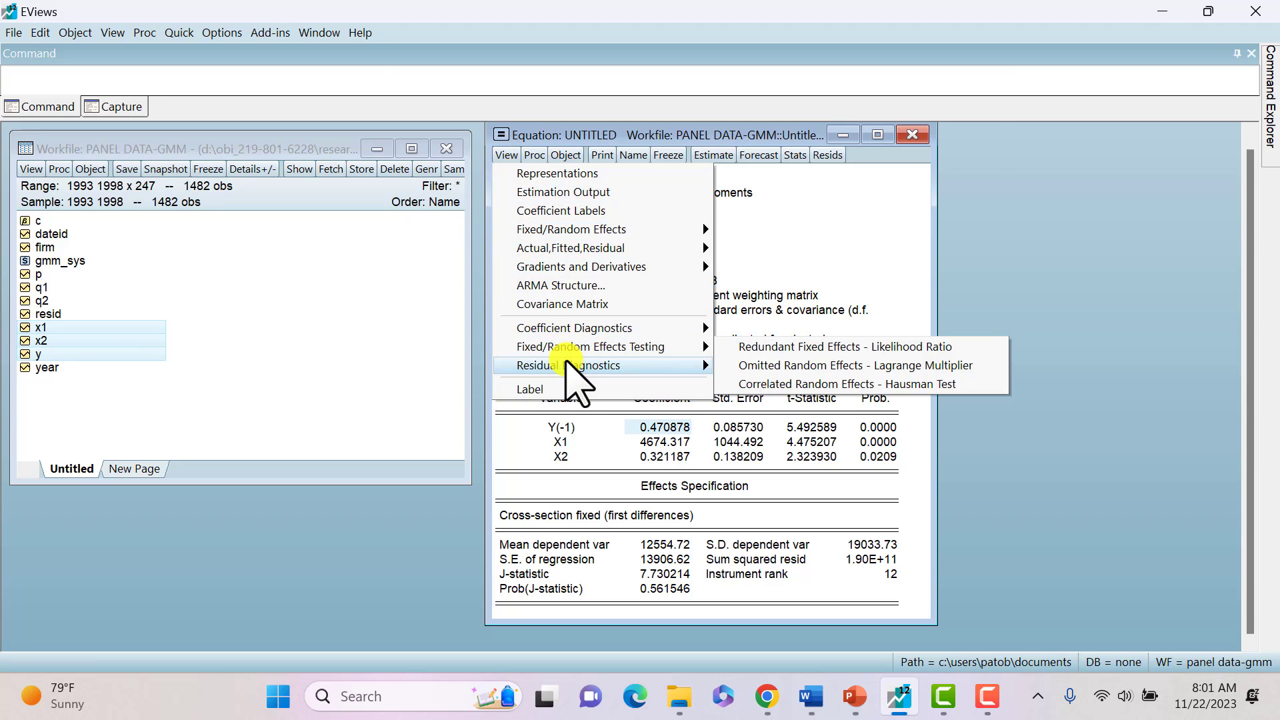
mouse_move(567, 363)
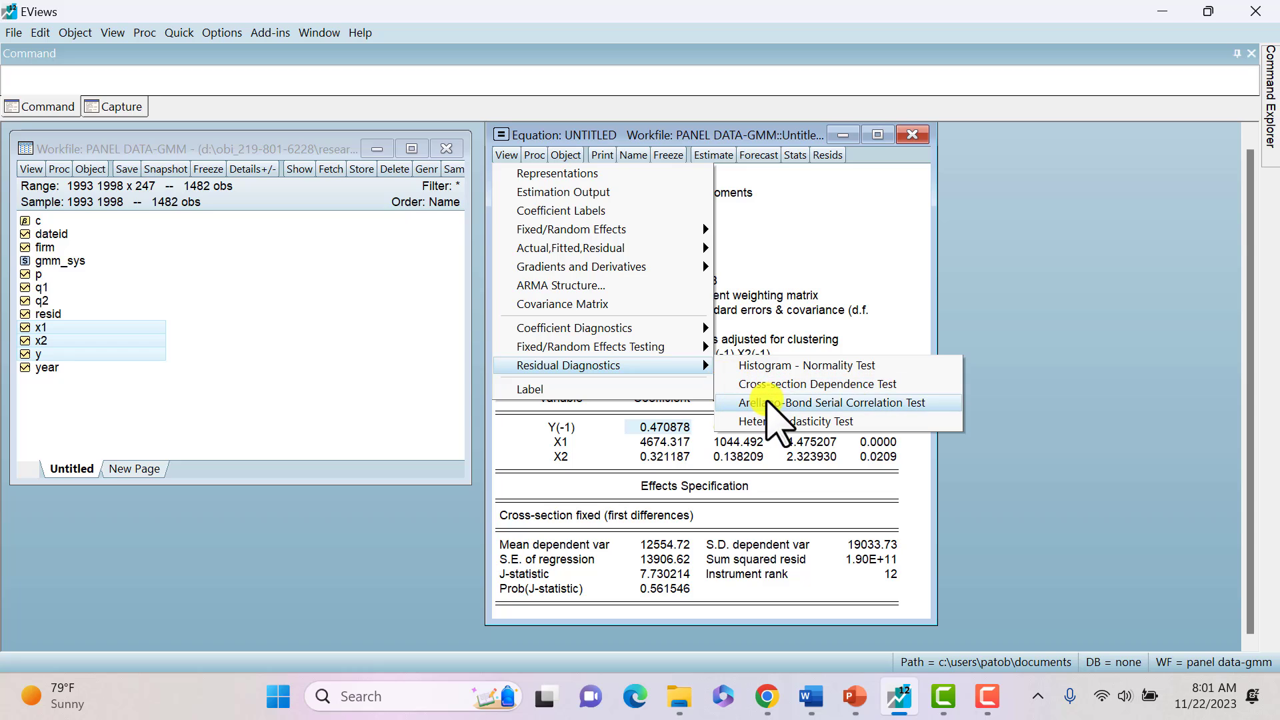
click(830, 404)
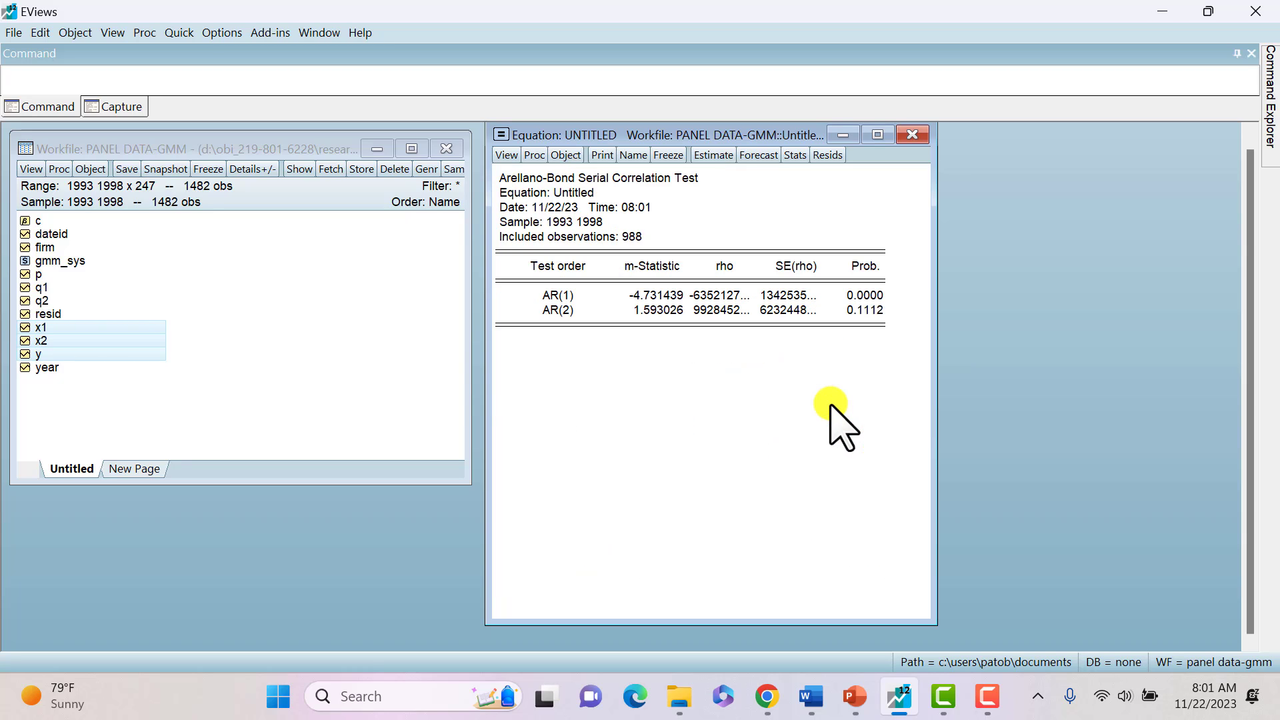
Step: Examine the AR(2) row and its probability in the serial correlation test output
click(601, 311)
drag(601, 311, 850, 308)
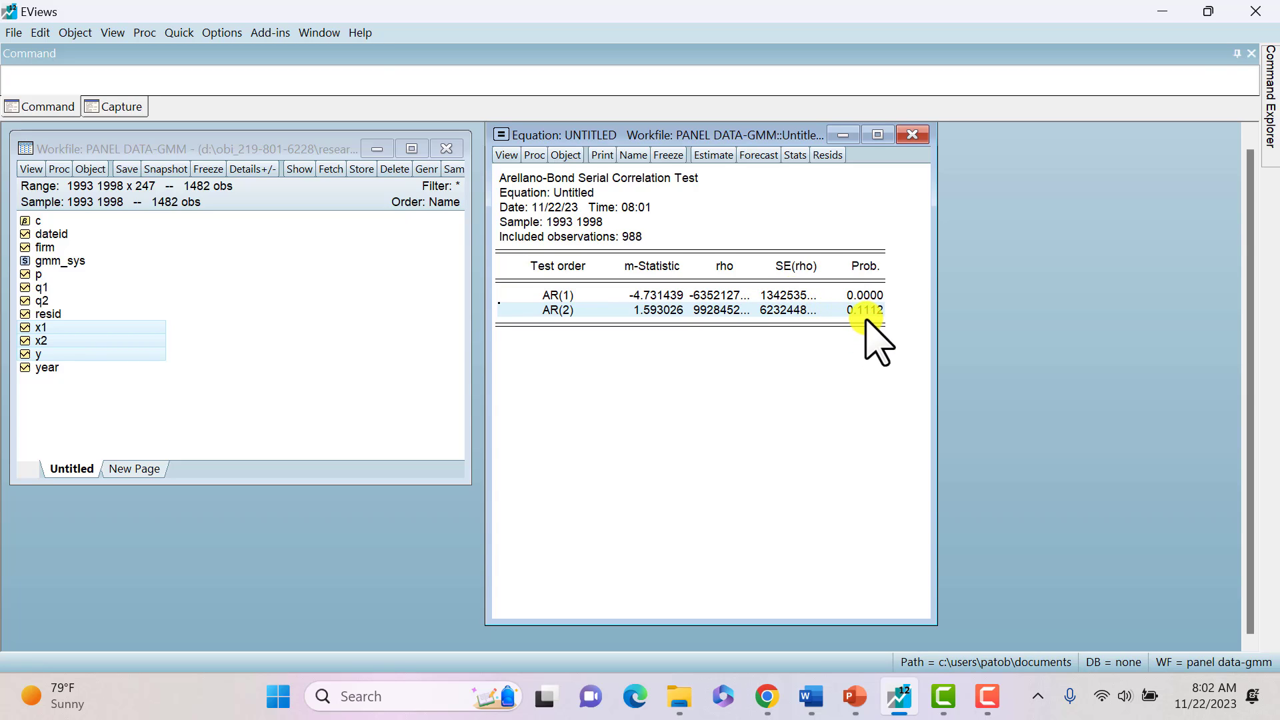
click(866, 311)
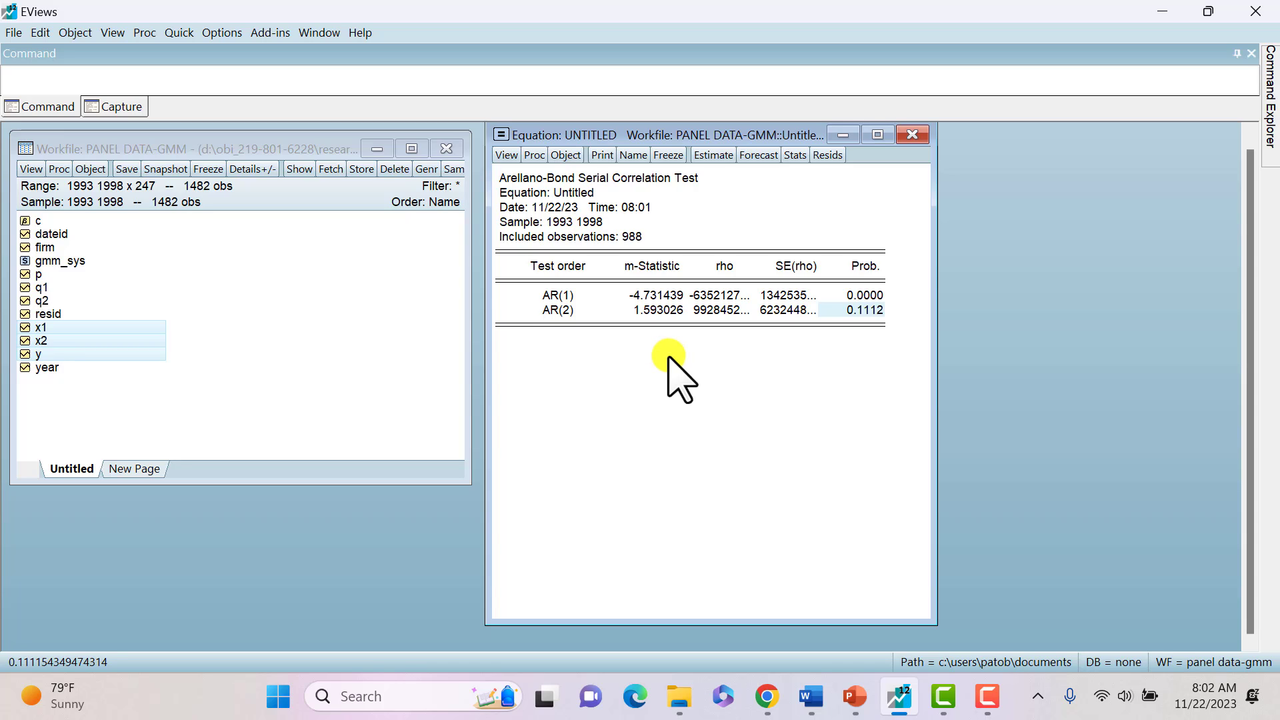
Step: Switch to PowerPoint and show the Summary & Conclusion slide, number 65, as a full-screen slide show
click(856, 705)
click(79, 554)
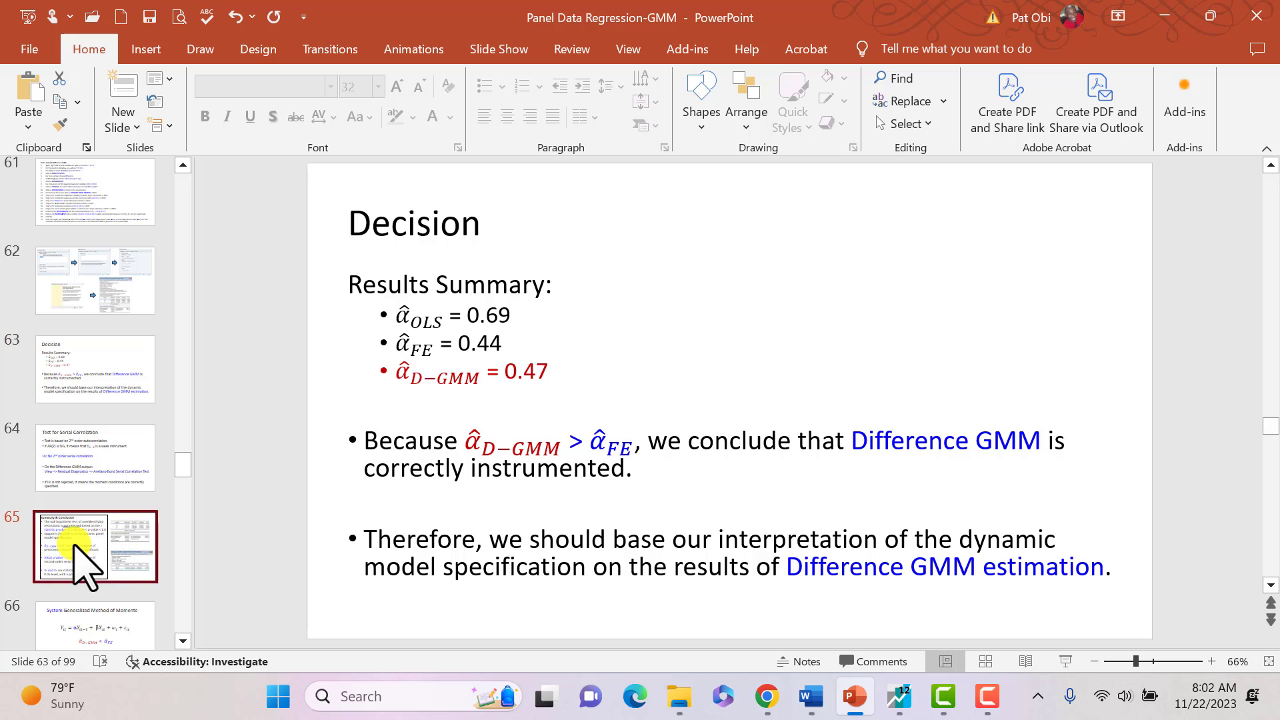
click(1065, 660)
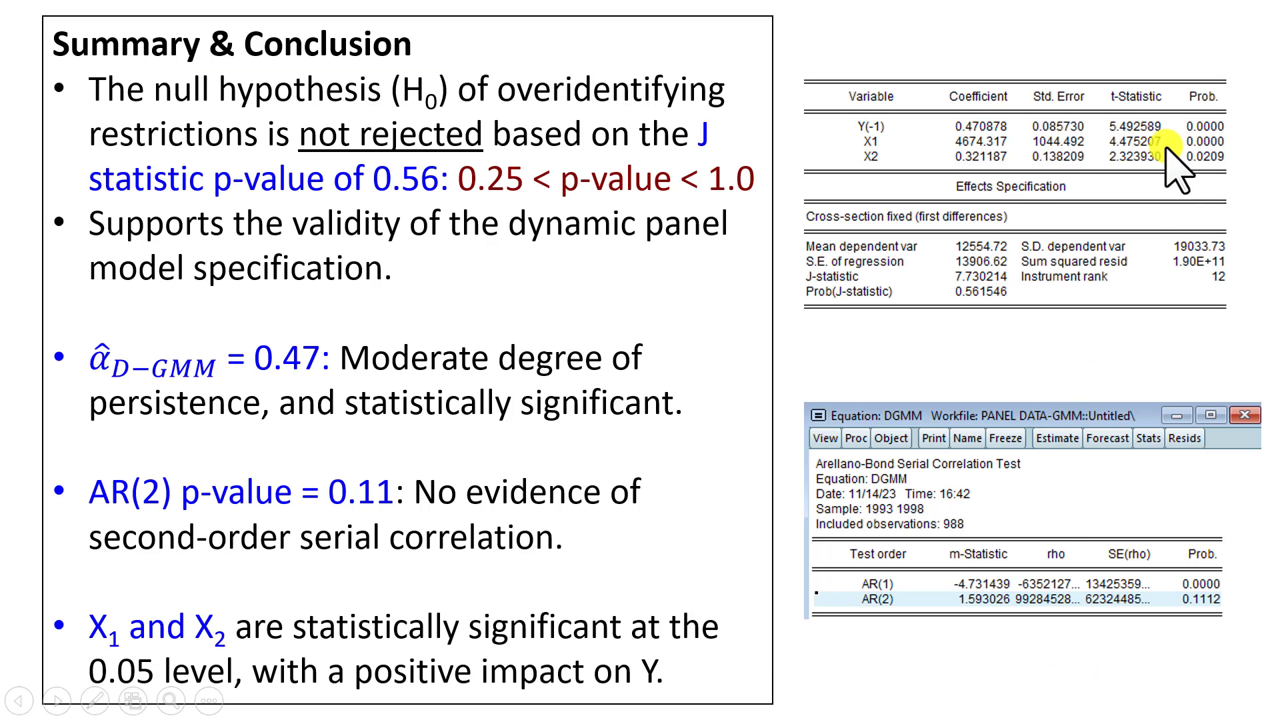